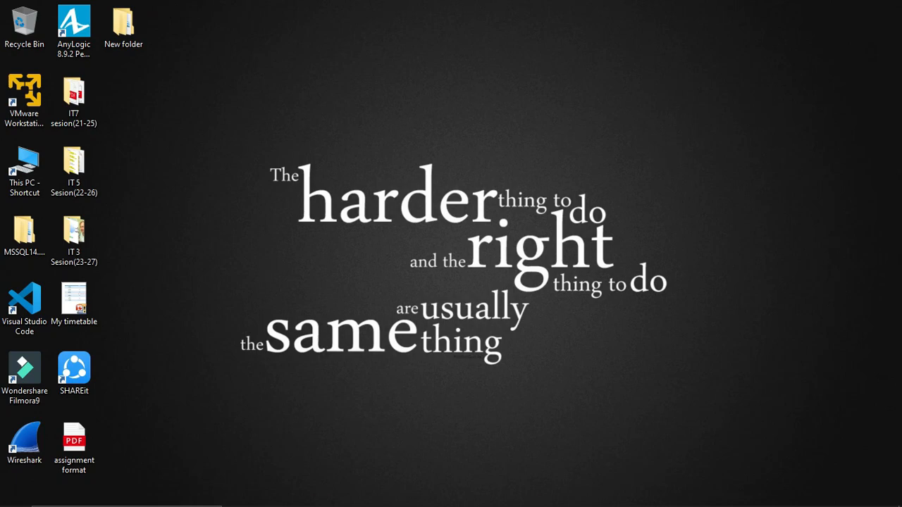
# Step: Switch to the AnyLogic airport model and expand the Pedestrian Library's Space Markup elements
pyautogui.click(528, 493)
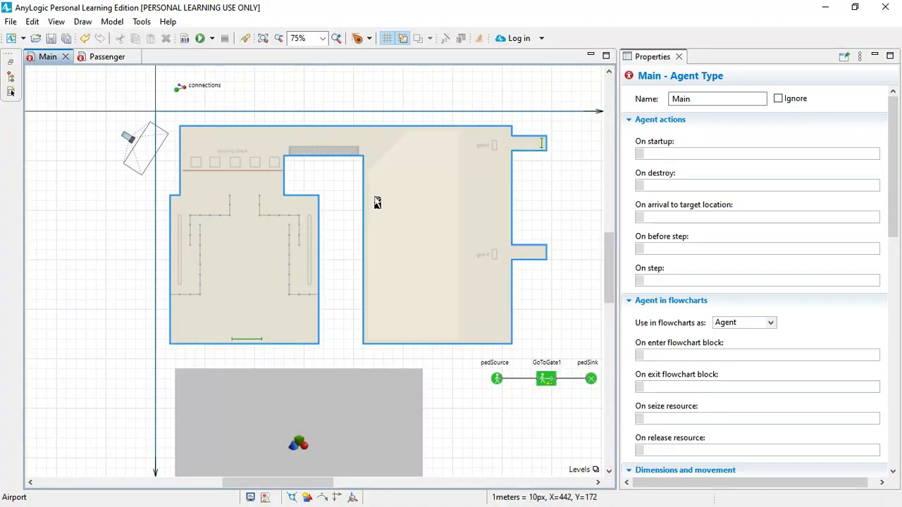
pyautogui.click(155, 337)
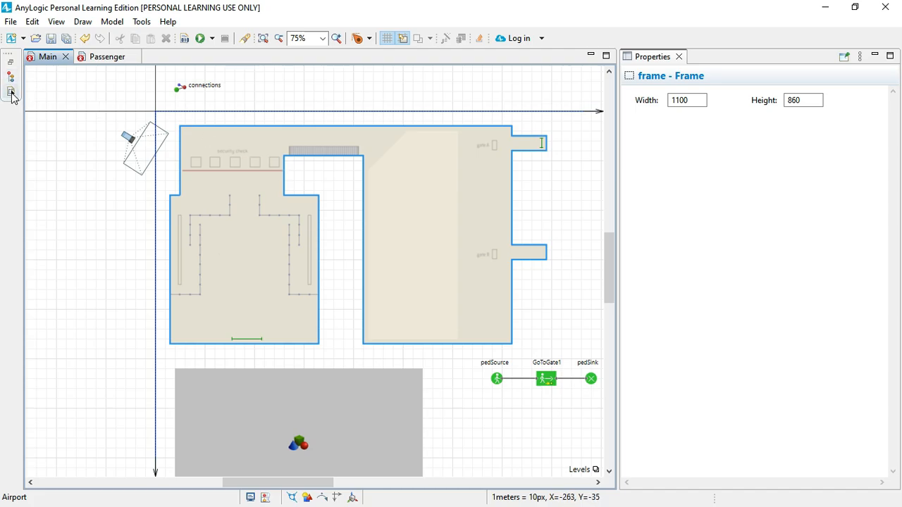
pyautogui.click(11, 92)
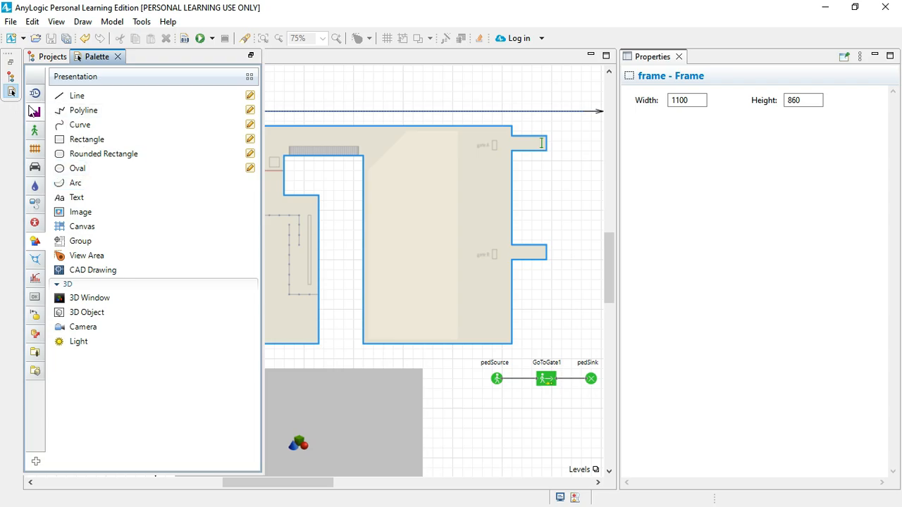
pyautogui.click(37, 129)
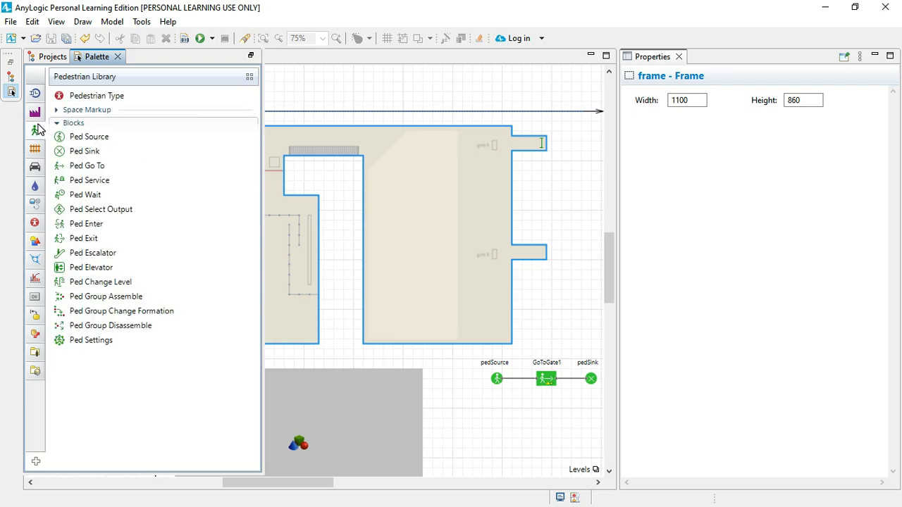
pyautogui.click(71, 126)
pyautogui.click(71, 126)
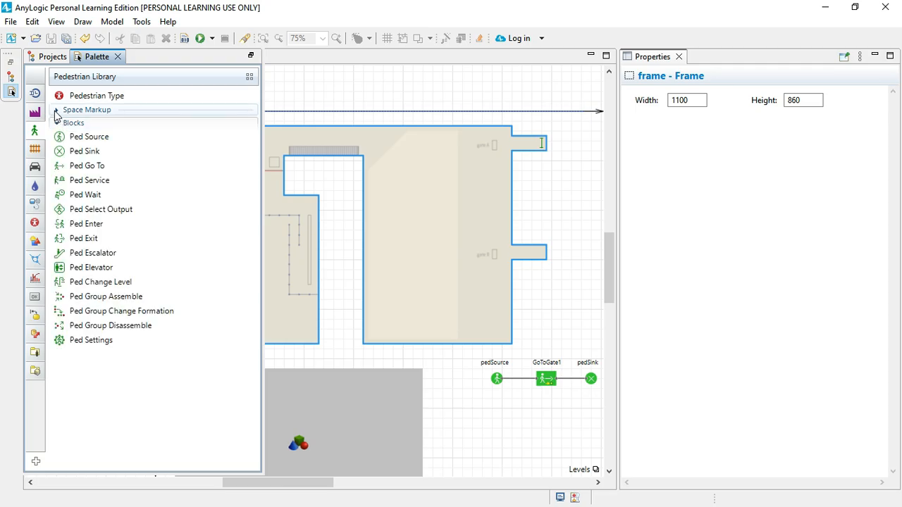
pyautogui.click(55, 113)
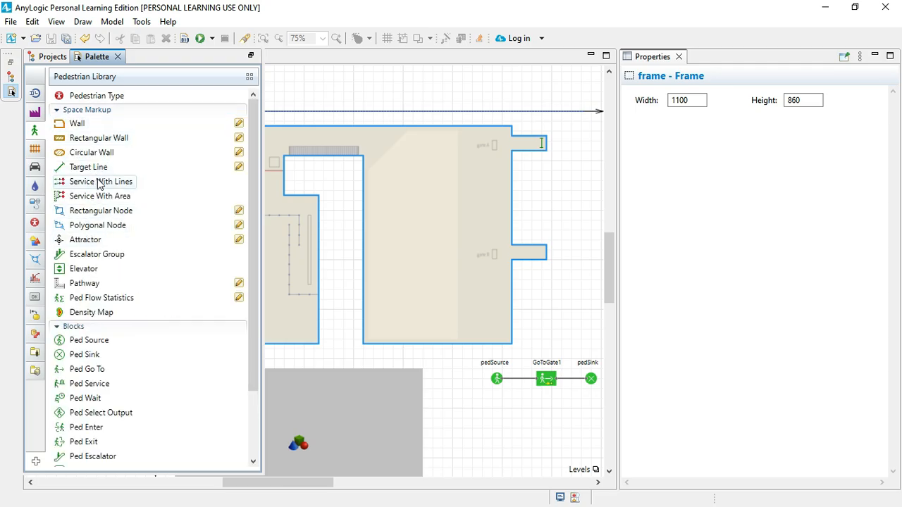
# Step: Read the descriptions of the Service With Lines and Service With Area markup elements
pyautogui.moveTo(79, 182); pyautogui.dragTo(116, 185)
pyautogui.moveTo(116, 187)
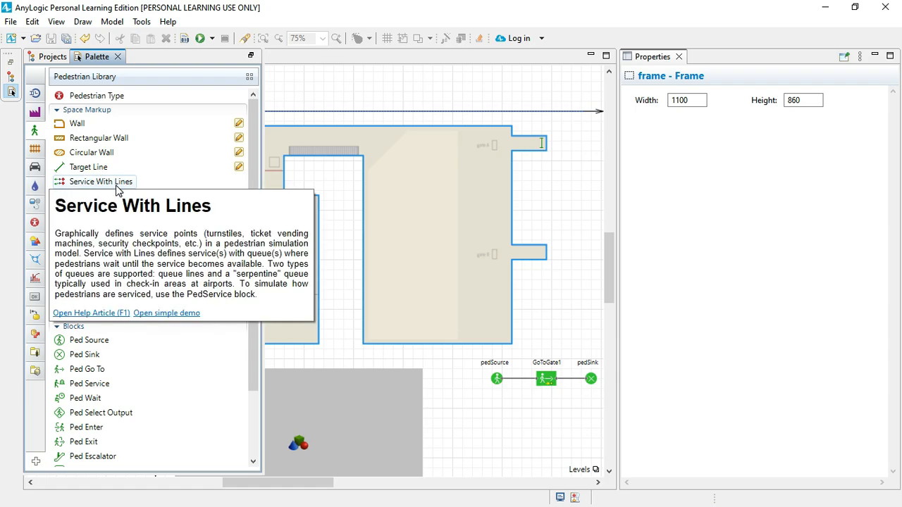
pyautogui.click(189, 157)
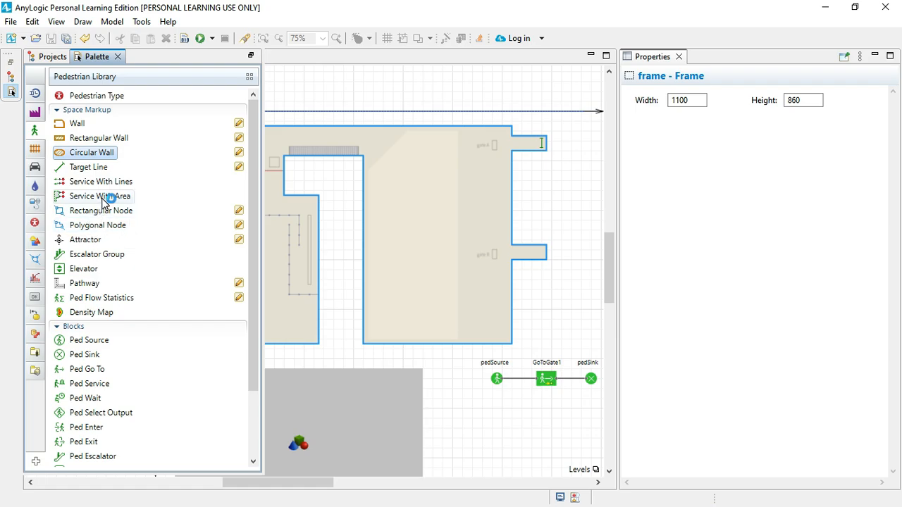
pyautogui.moveTo(105, 200)
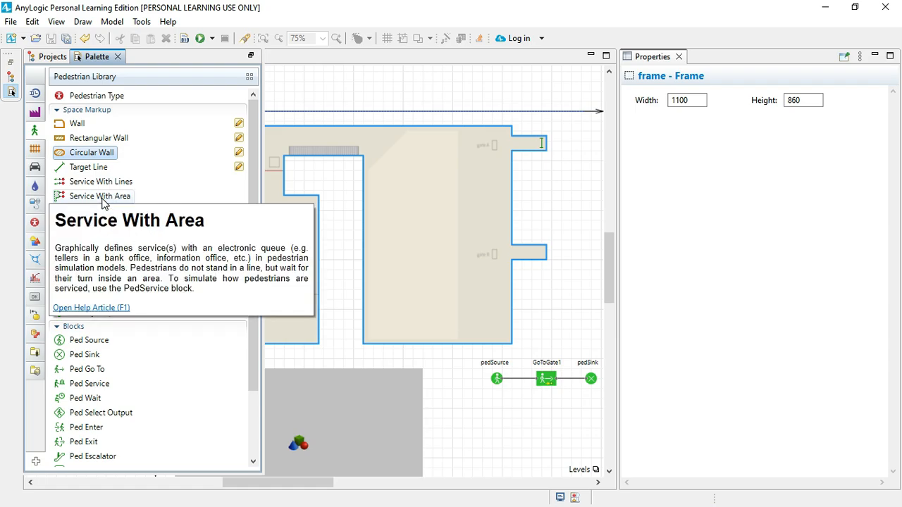
pyautogui.click(327, 95)
pyautogui.click(327, 95)
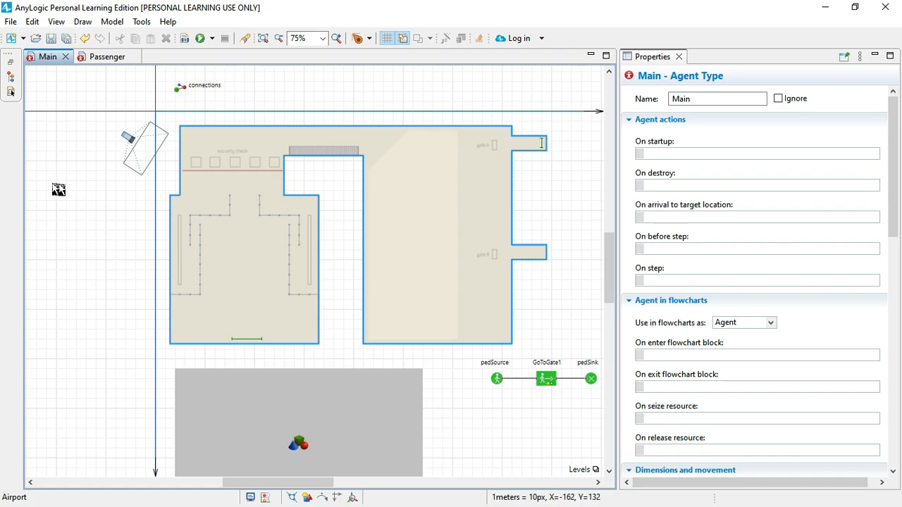
# Step: Add a Service With Lines element at the security check area and rotate it so its queues run vertically toward the booths
pyautogui.click(11, 92)
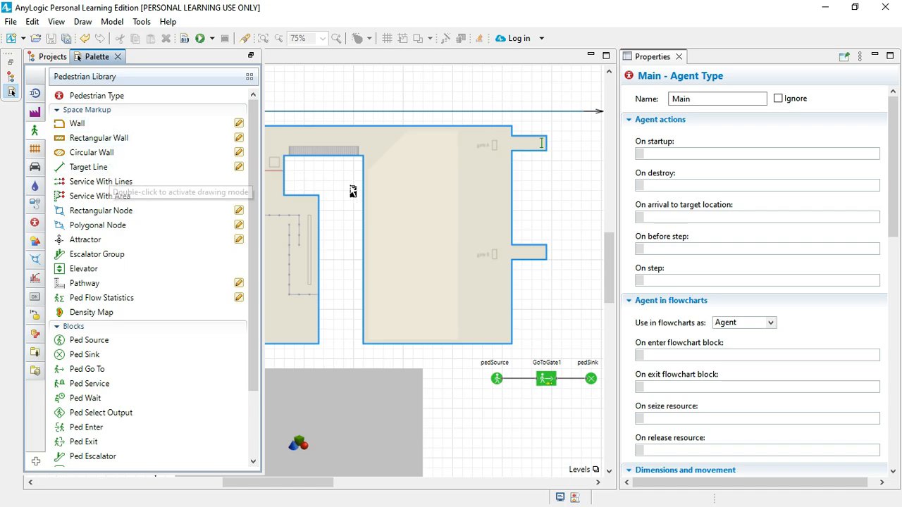
pyautogui.hscroll(-5, 353, 191)
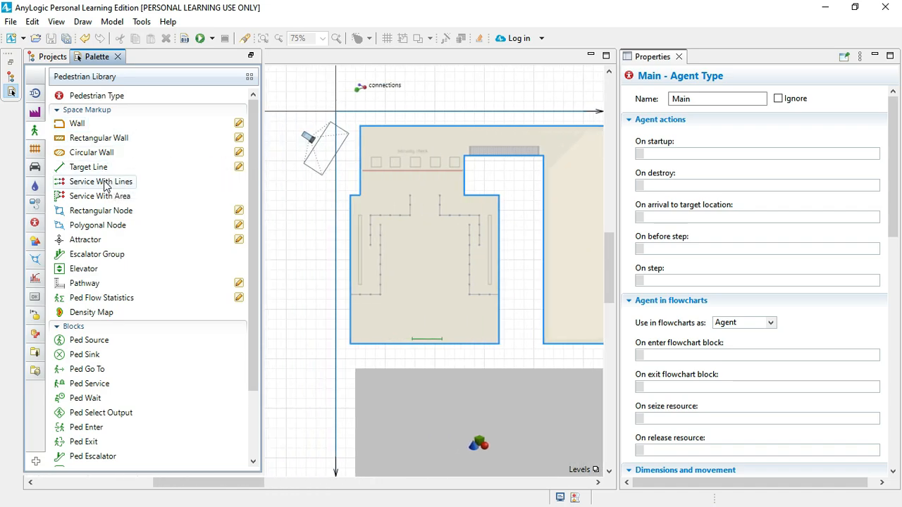
pyautogui.moveTo(109, 185); pyautogui.dragTo(411, 164)
pyautogui.moveTo(397, 169); pyautogui.dragTo(379, 178)
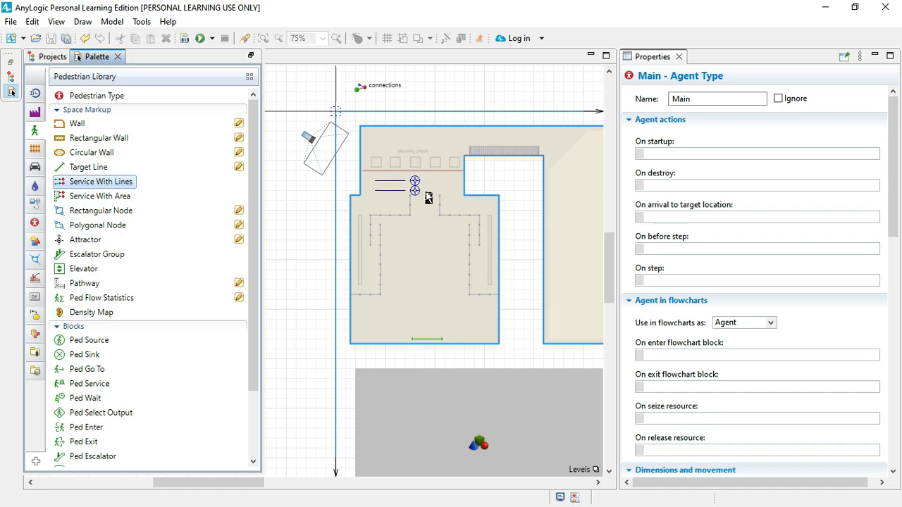
pyautogui.click(417, 189)
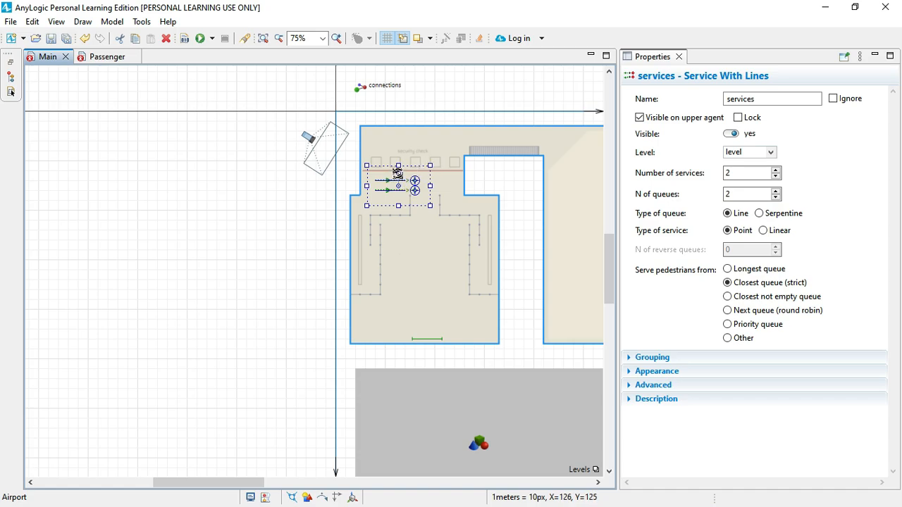
pyautogui.moveTo(397, 173)
pyautogui.mouseDown()
pyautogui.moveTo(381, 186)
pyautogui.moveTo(397, 189)
pyautogui.moveTo(407, 179)
pyautogui.mouseUp()
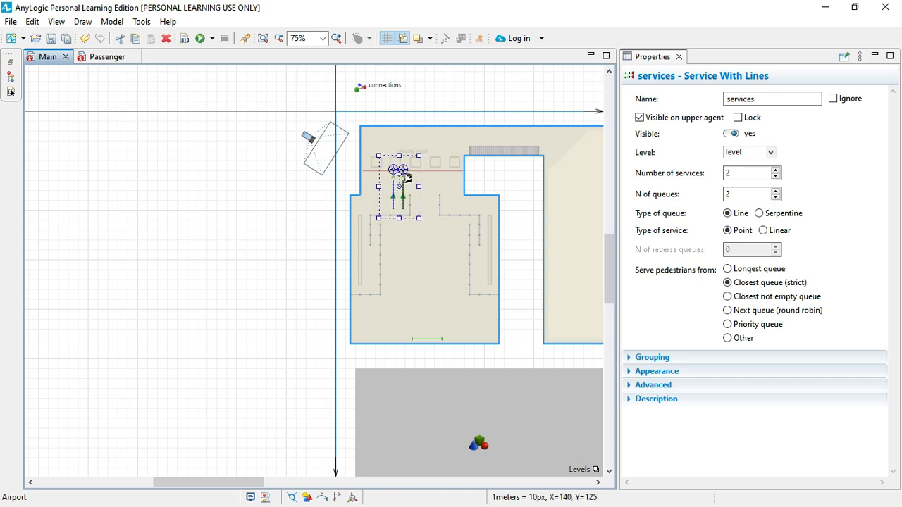
# Step: Move the service element so its first service point sits inside the first security check booth
pyautogui.scroll(4, 407, 178)
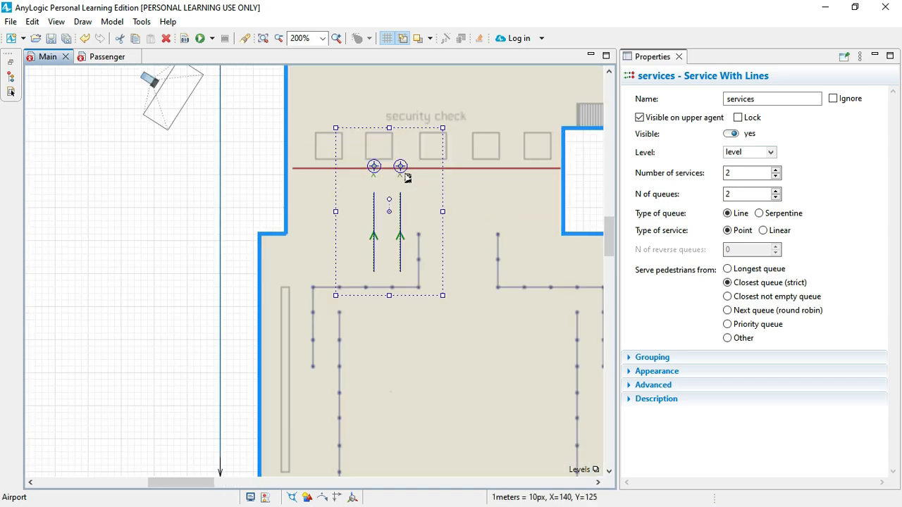
pyautogui.click(423, 184)
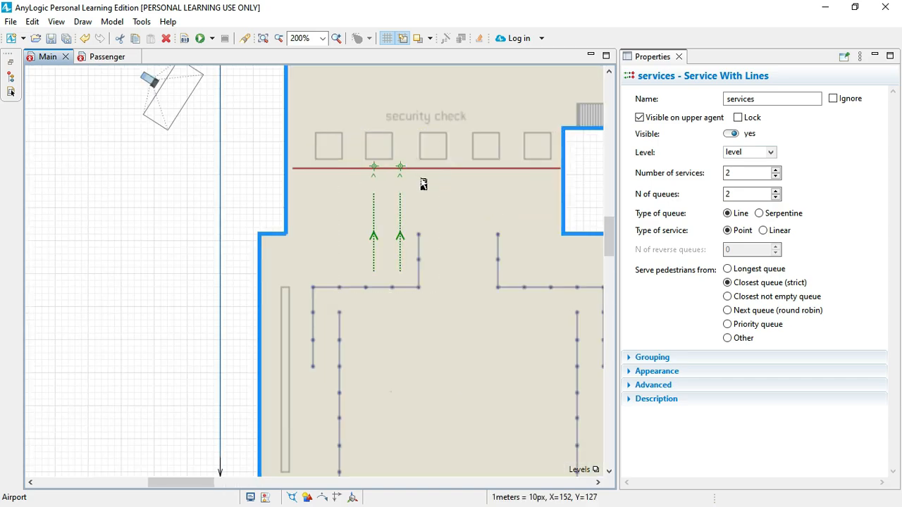
pyautogui.click(374, 171)
pyautogui.moveTo(375, 170); pyautogui.dragTo(336, 153)
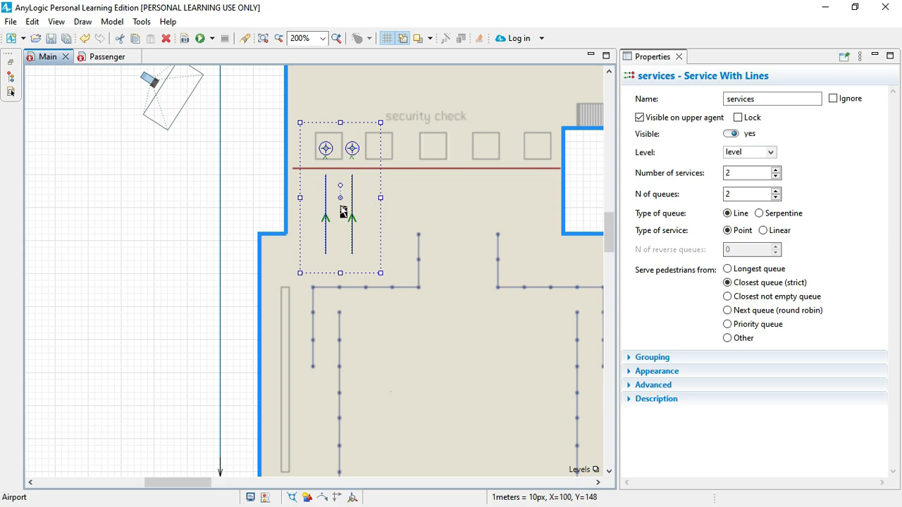
pyautogui.click(431, 197)
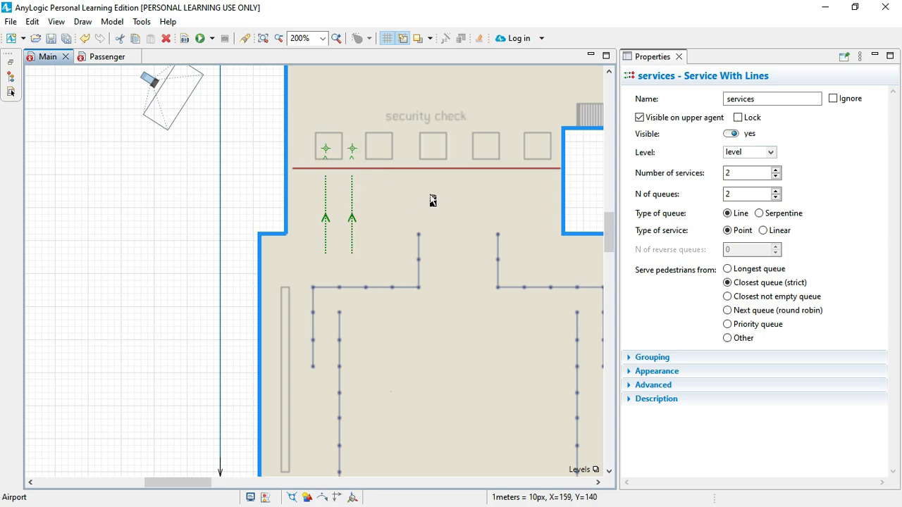
# Step: Move the second service point into the second security check booth and place its queue line directly below it
pyautogui.click(353, 150)
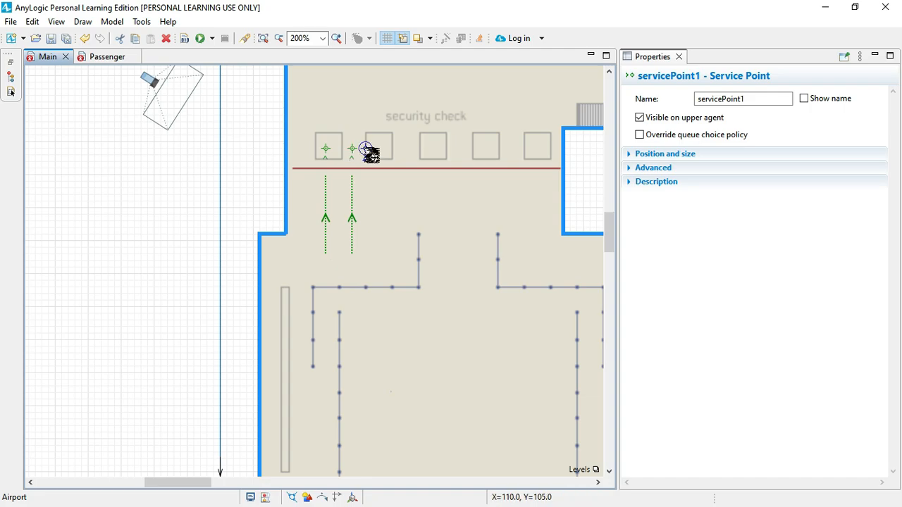
pyautogui.moveTo(379, 147); pyautogui.dragTo(379, 148)
pyautogui.click(353, 192)
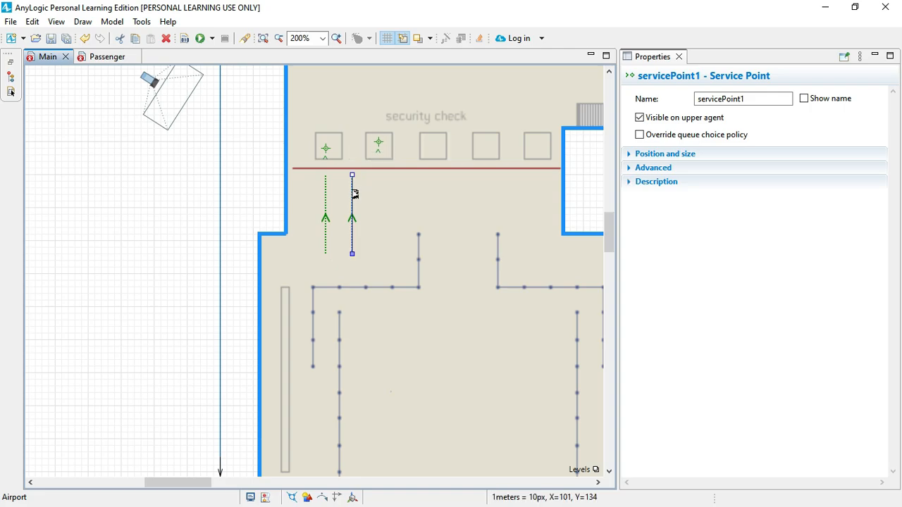
pyautogui.moveTo(366, 201)
pyautogui.mouseDown()
pyautogui.moveTo(383, 191)
pyautogui.moveTo(379, 200)
pyautogui.mouseUp()
pyautogui.click(453, 197)
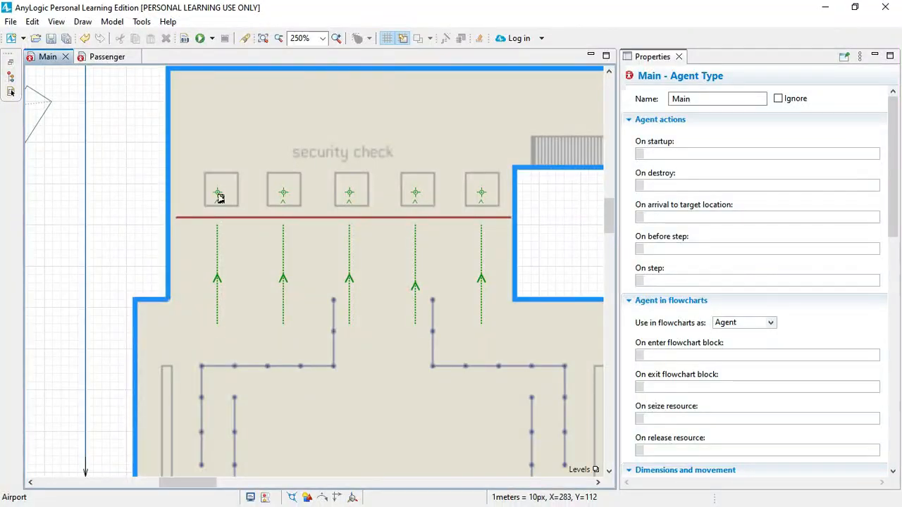
# Step: Set the first pair of security check services to the Linear service type and rename the element scpServices
pyautogui.click(218, 194)
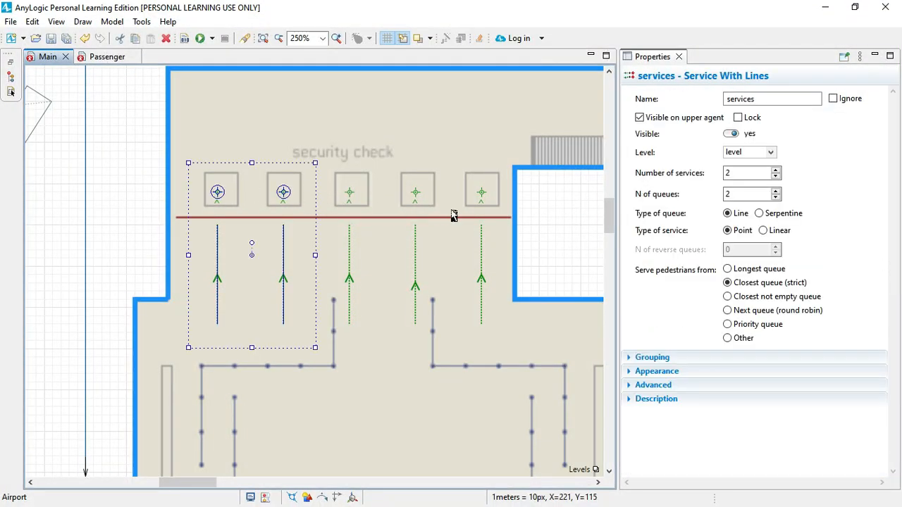
pyautogui.click(766, 232)
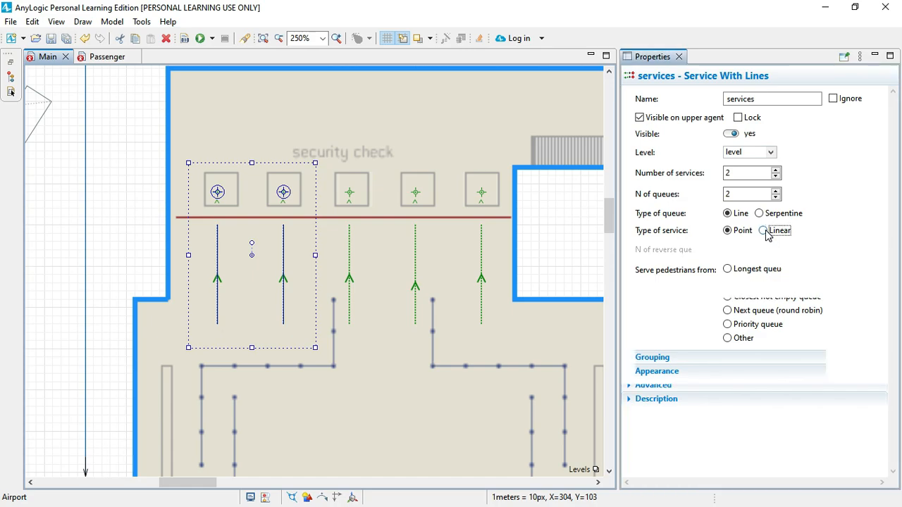
pyautogui.click(782, 98)
pyautogui.moveTo(783, 99); pyautogui.dragTo(707, 110)
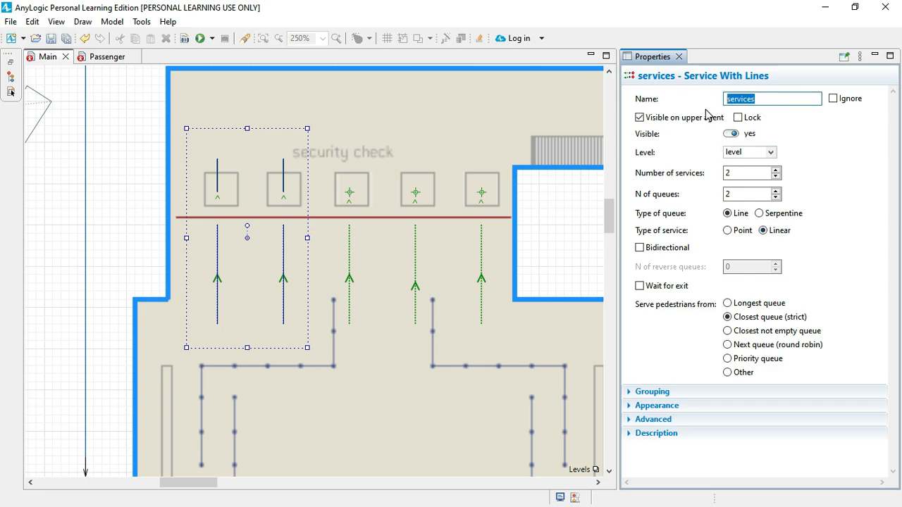
pyautogui.write('s')
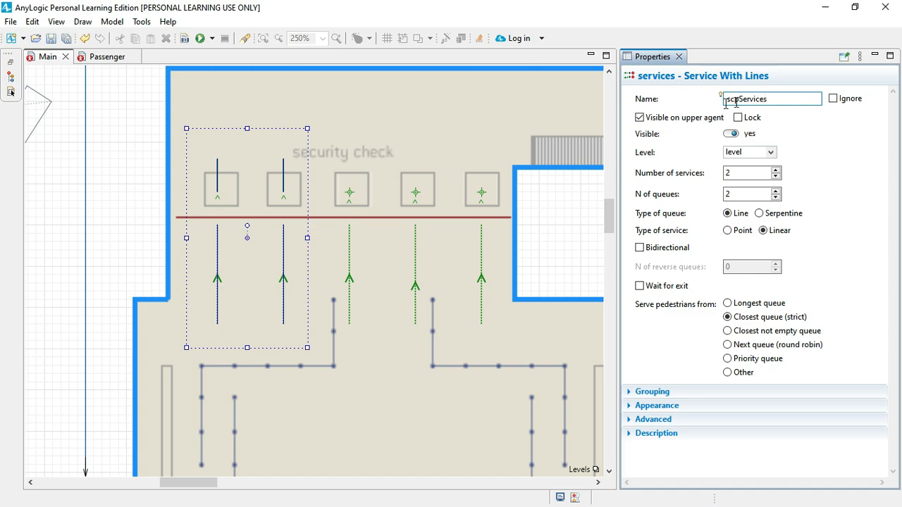
pyautogui.moveTo(771, 98); pyautogui.dragTo(717, 99)
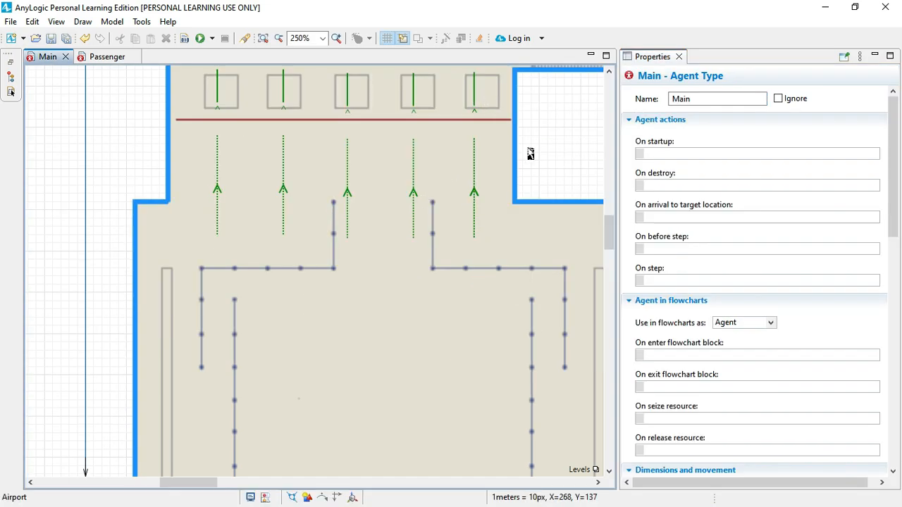
# Step: Review the security check lines and locate the pedestrian flowchart with the pedSource, GoToGate1 and pedSink blocks
pyautogui.hscroll(10, 532, 153)
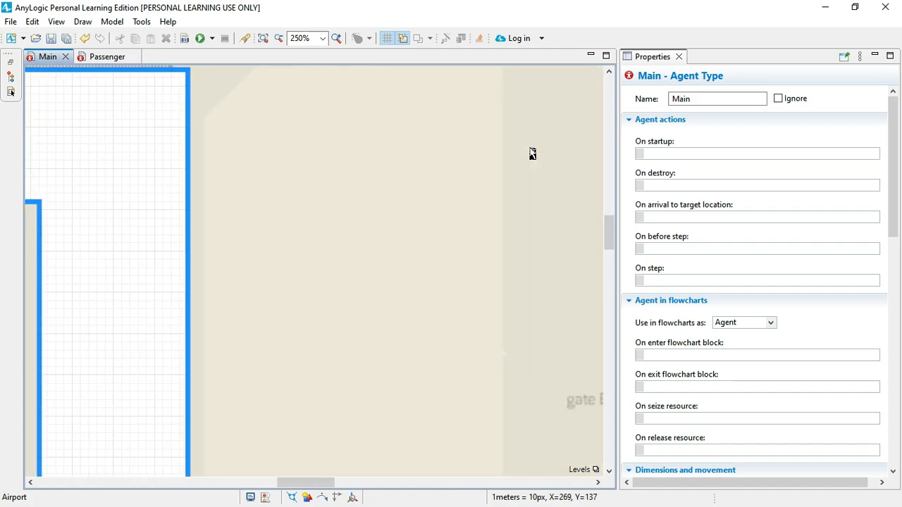
pyautogui.hscroll(-8, 445, 322)
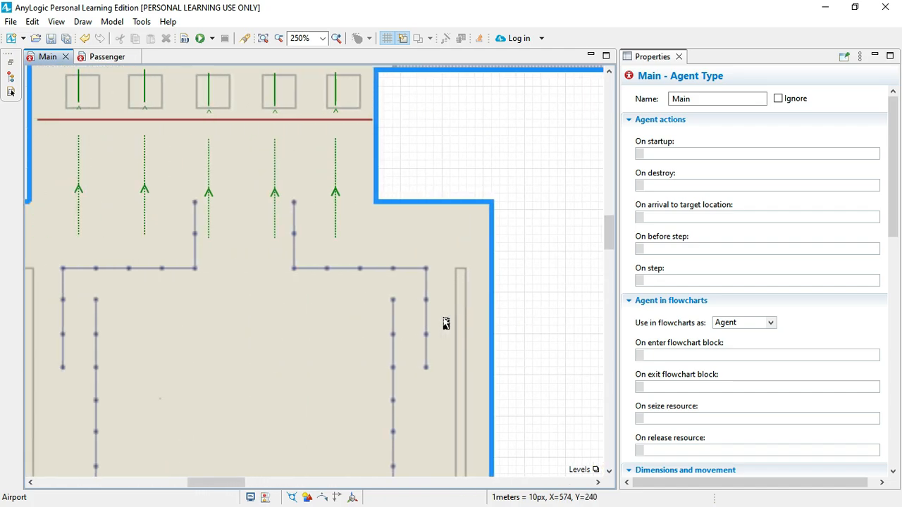
pyautogui.hscroll(-8, 201, 125)
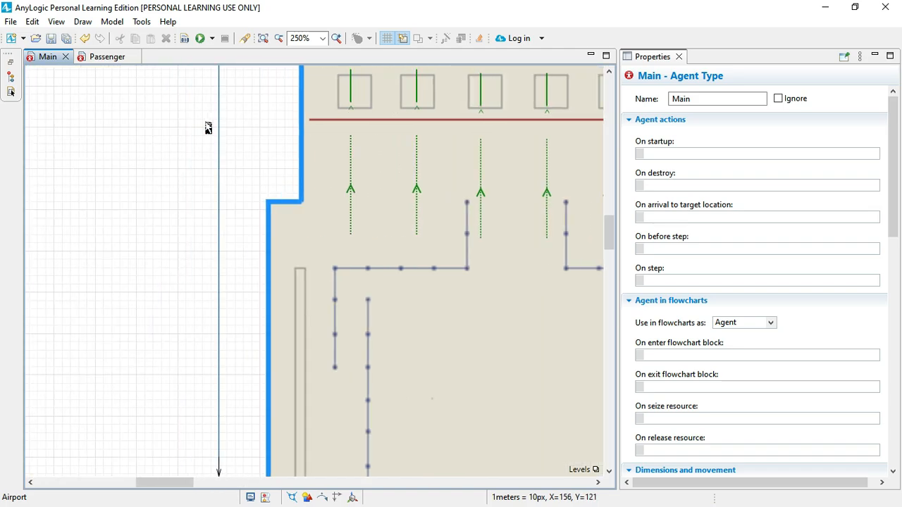
pyautogui.hscroll(3, 208, 128)
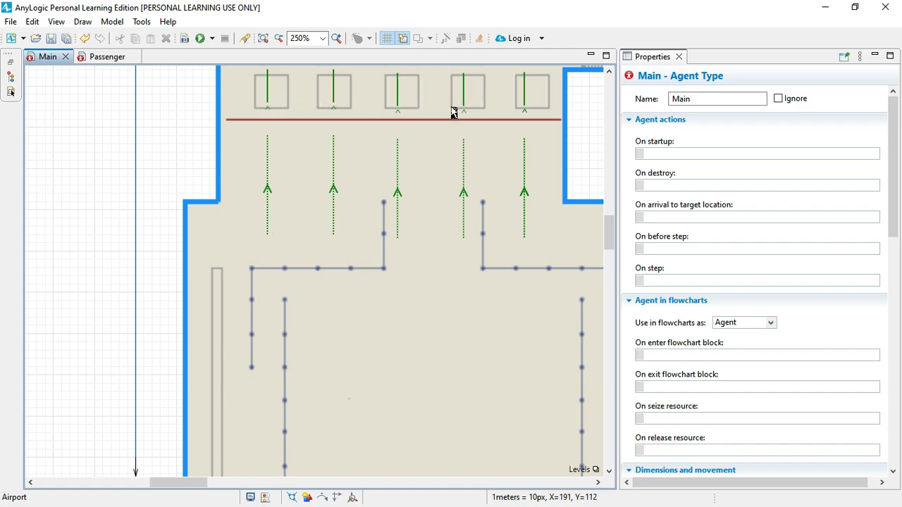
pyautogui.scroll(3, 452, 113)
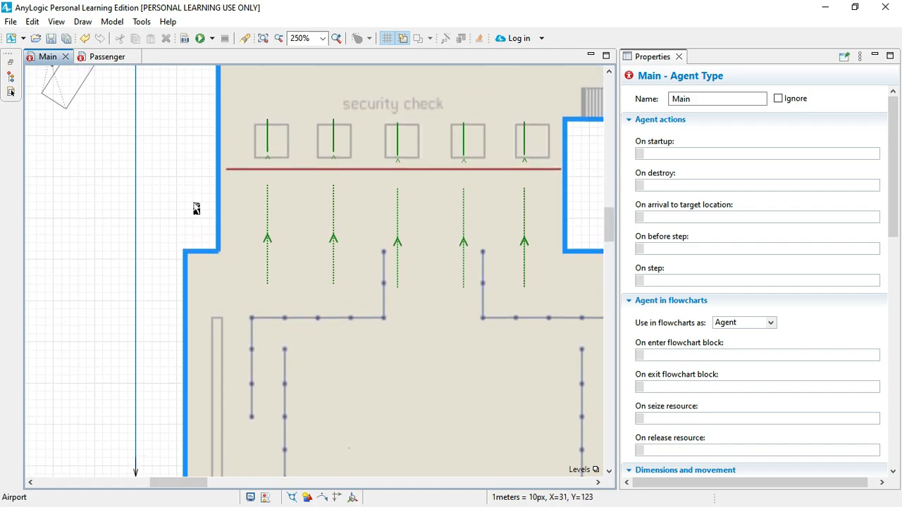
pyautogui.hscroll(10, 411, 235)
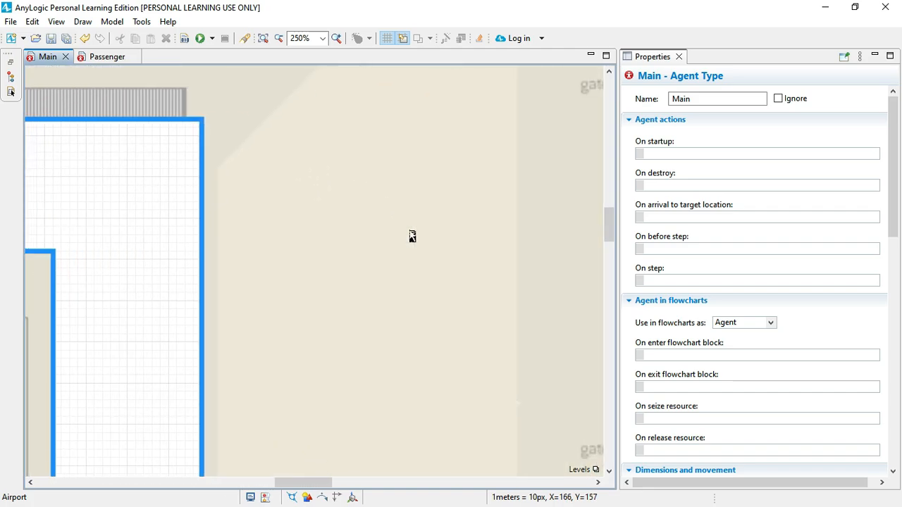
pyautogui.hscroll(5, 411, 235)
pyautogui.scroll(-10, 411, 236)
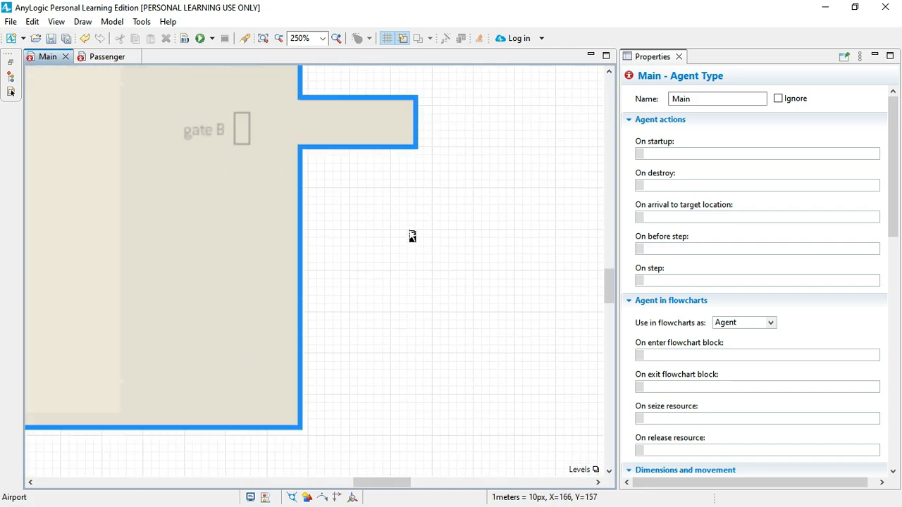
pyautogui.scroll(-1, 412, 237)
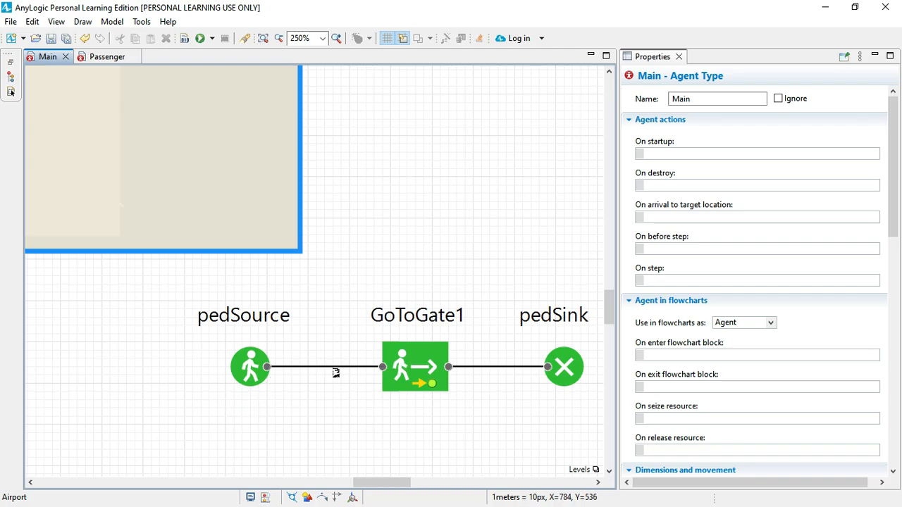
# Step: Add a Ped Service block from the Pedestrian Library to the free space above the passenger flowchart
pyautogui.click(403, 367)
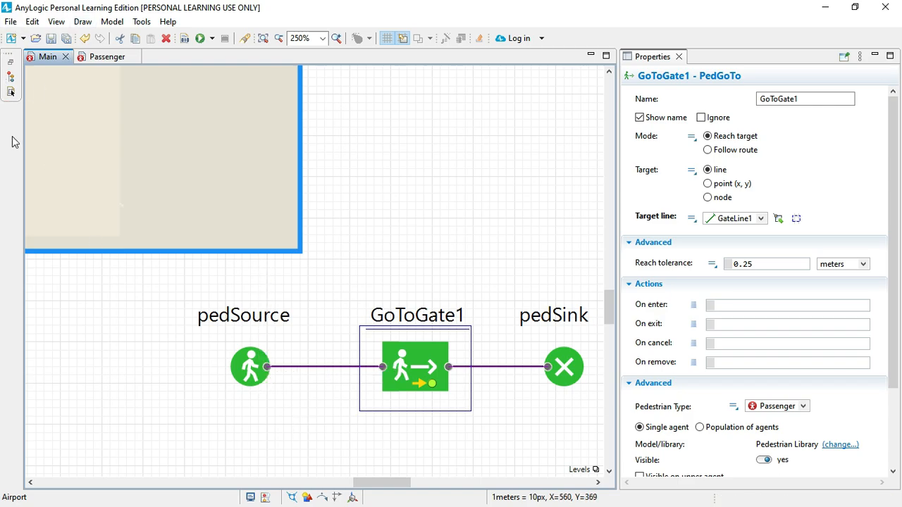
pyautogui.click(12, 95)
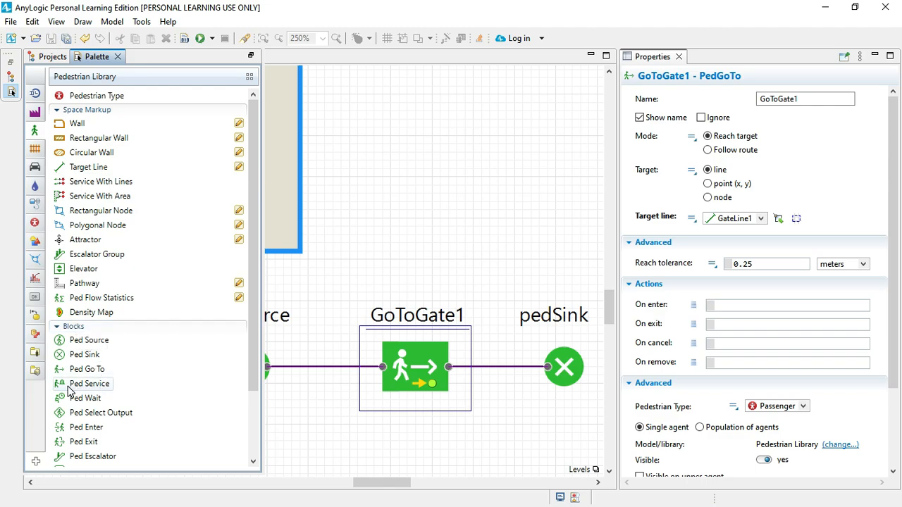
pyautogui.moveTo(102, 393)
pyautogui.moveTo(103, 393); pyautogui.dragTo(472, 158)
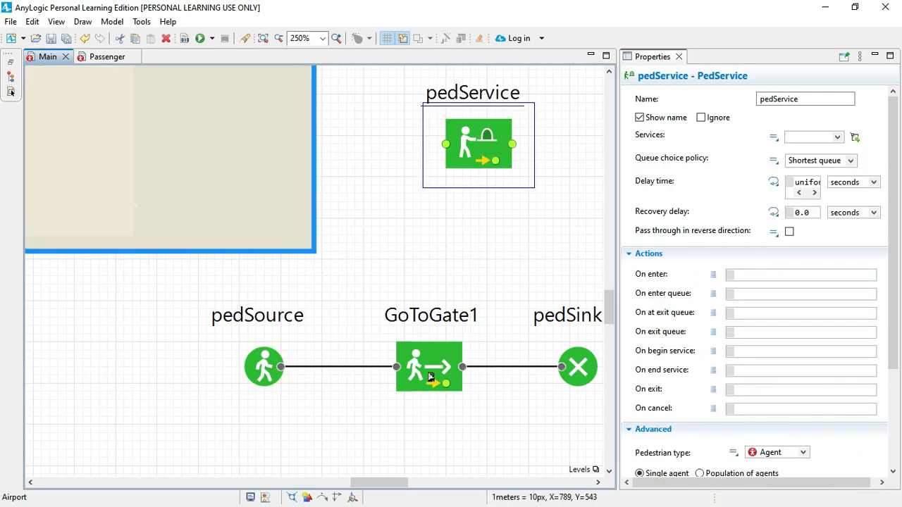
# Step: Move the pedSource block farther left of GoToGate1 to make room for another block between them
pyautogui.click(265, 373)
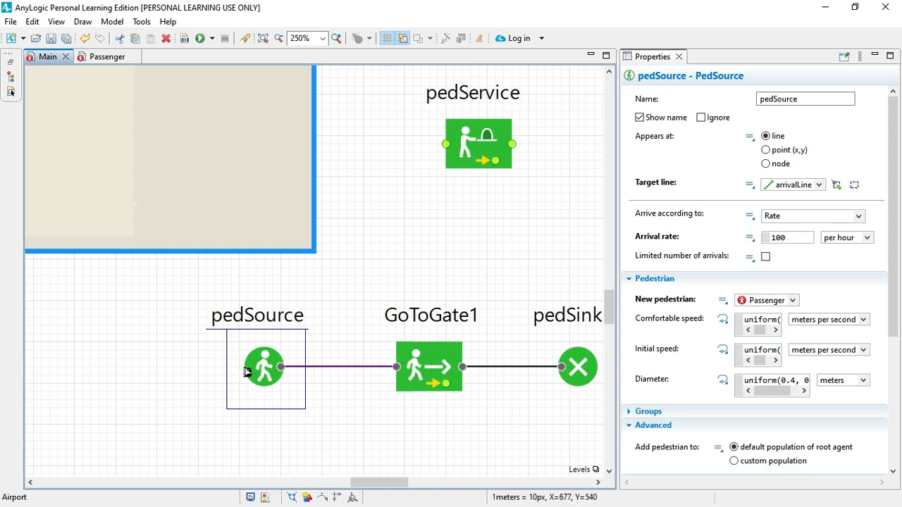
pyautogui.moveTo(262, 367); pyautogui.dragTo(70, 372)
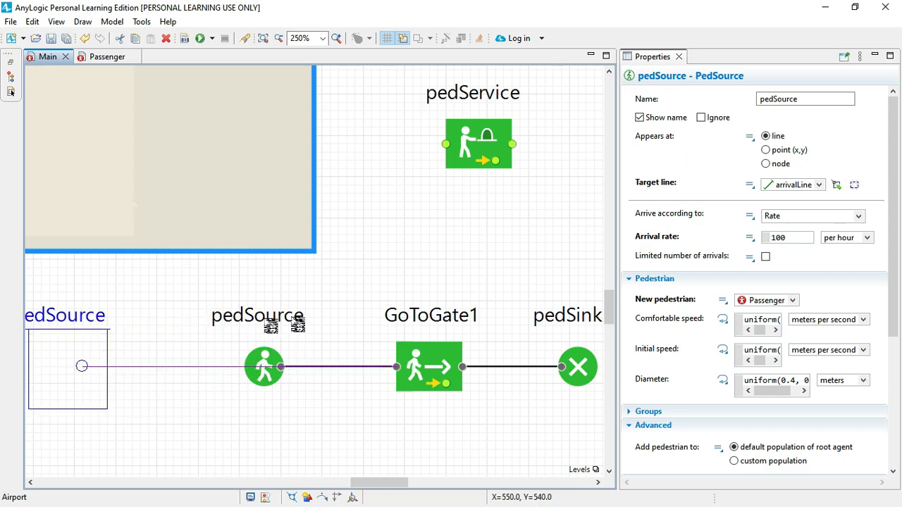
pyautogui.click(400, 370)
pyautogui.click(308, 395)
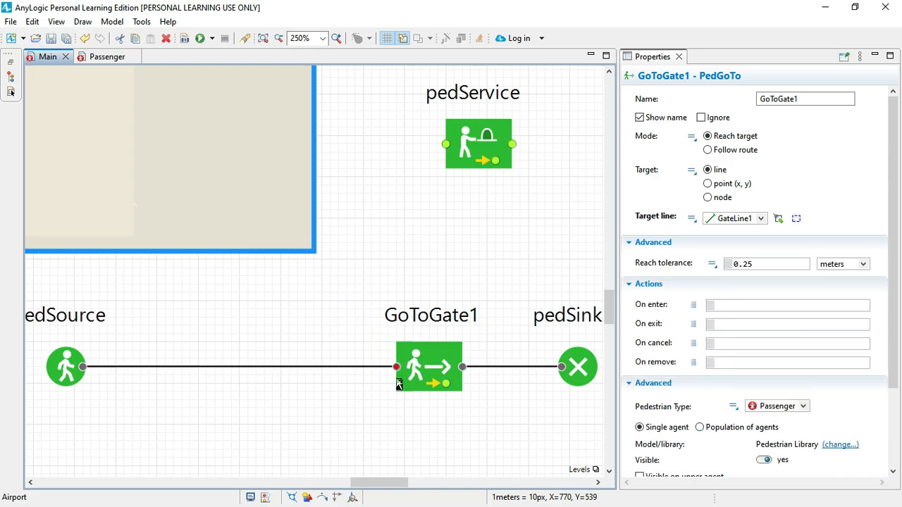
# Step: Connect pedSource's output to pedService's input and delete the direct connector between pedSource and GoToGate1
pyautogui.click(90, 374)
pyautogui.moveTo(84, 367); pyautogui.dragTo(446, 145)
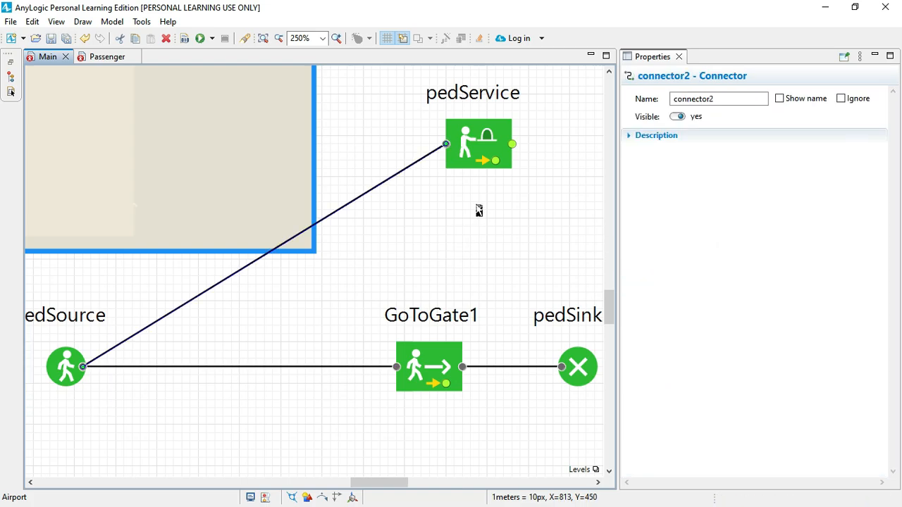
pyautogui.click(336, 368)
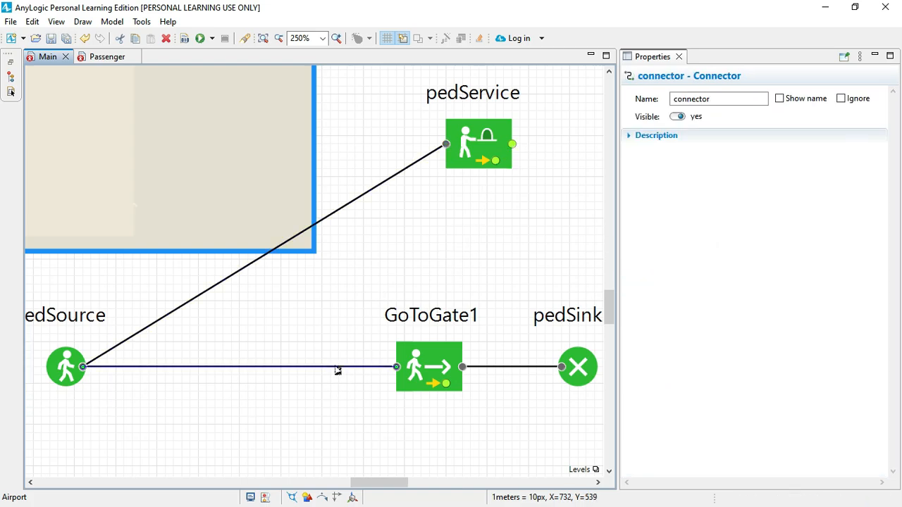
pyautogui.click(167, 41)
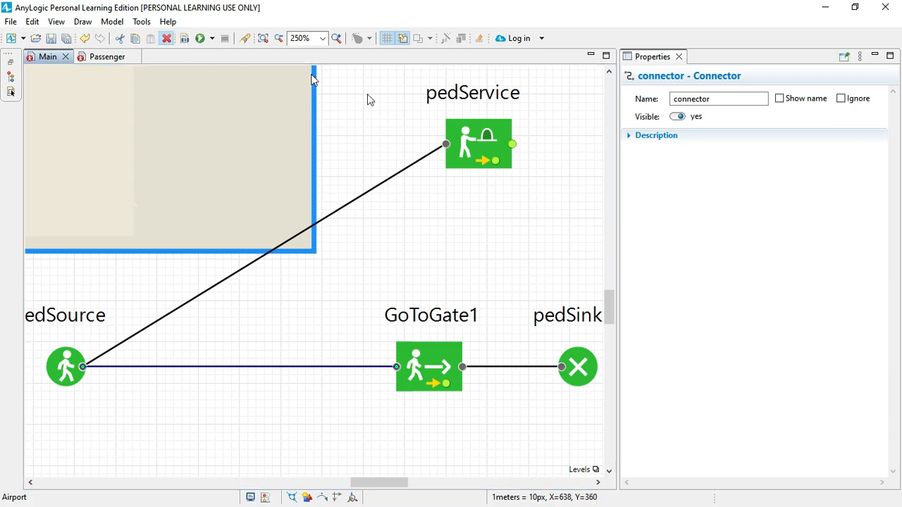
# Step: Place pedService in line between pedSource and GoToGate1 and connect its output to GoToGate1's input
pyautogui.click(481, 148)
pyautogui.moveTo(419, 242)
pyautogui.mouseDown()
pyautogui.moveTo(316, 348)
pyautogui.moveTo(260, 372)
pyautogui.mouseUp()
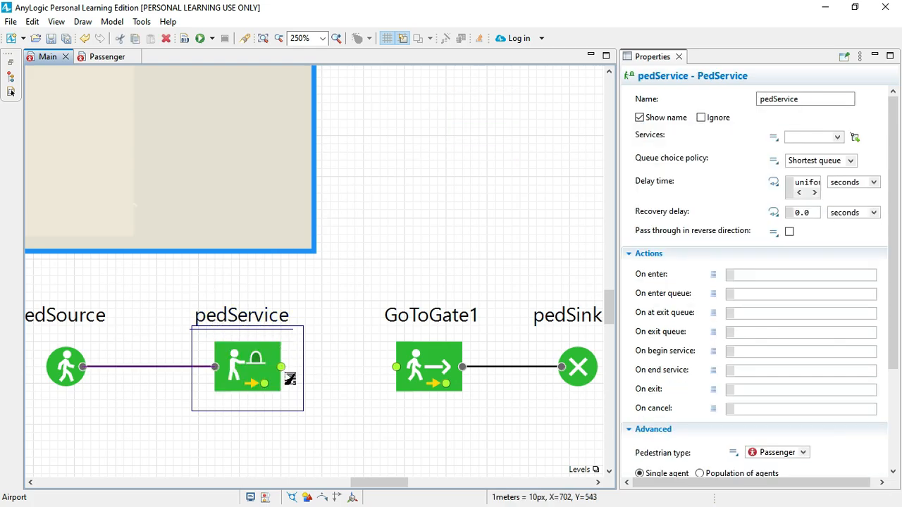
pyautogui.moveTo(284, 371)
pyautogui.mouseDown()
pyautogui.moveTo(465, 369)
pyautogui.moveTo(398, 369)
pyautogui.mouseUp()
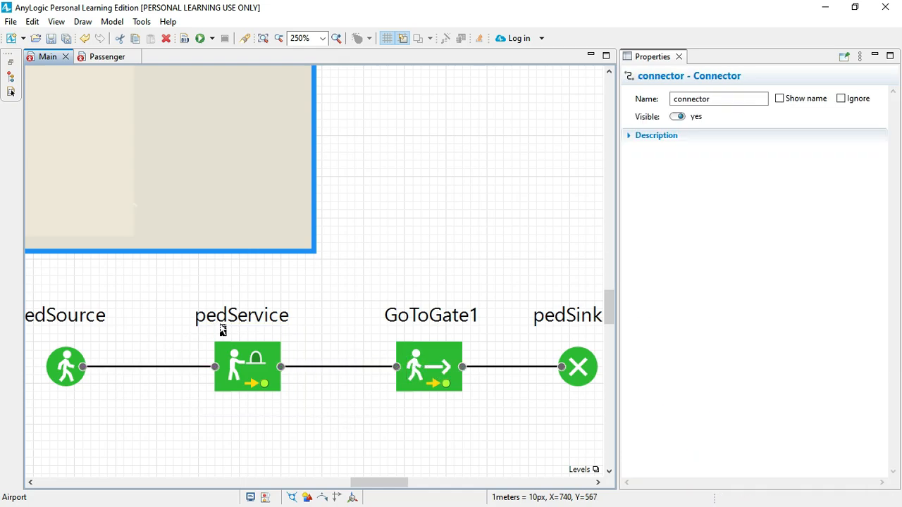
# Step: Rename the pedService block securityCheck
pyautogui.click(222, 332)
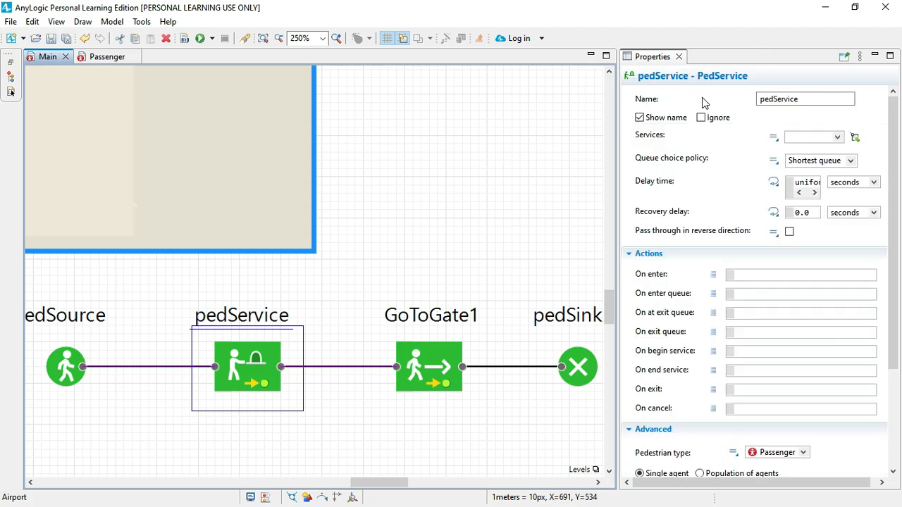
pyautogui.click(775, 99)
pyautogui.doubleClick(775, 98)
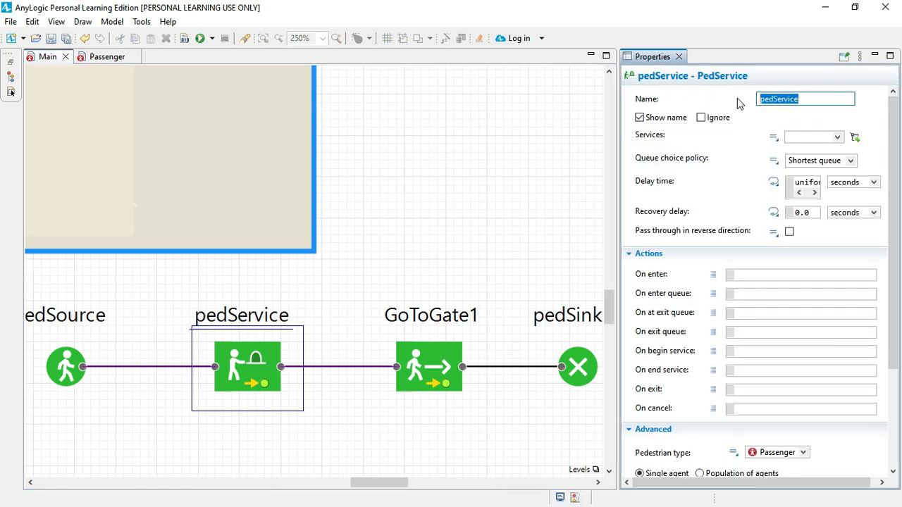
pyautogui.write('securitychC')
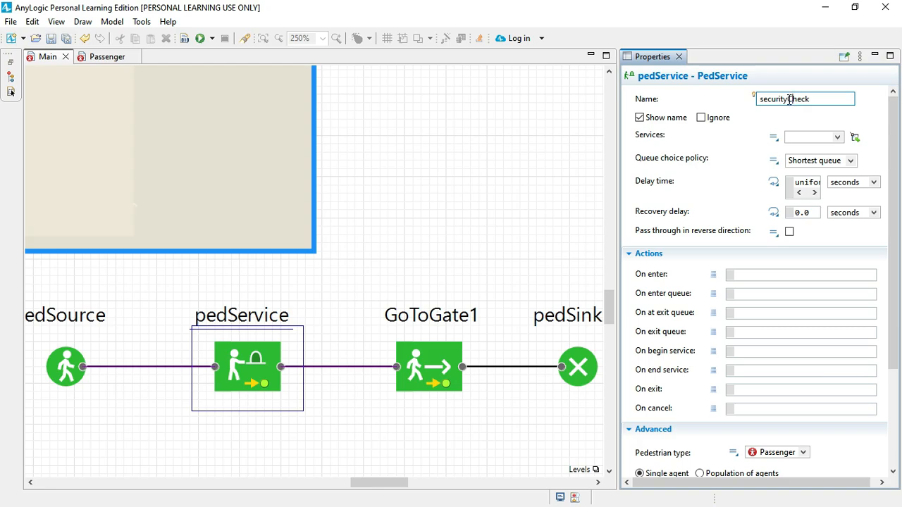
pyautogui.click(513, 205)
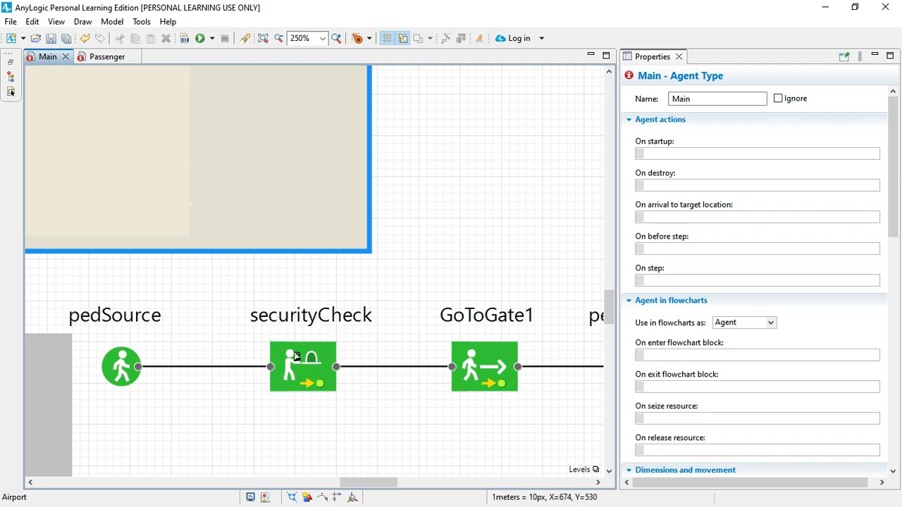
# Step: Assign scpServices as the services used by the securityCheck block
pyautogui.hscroll(3, 294, 356)
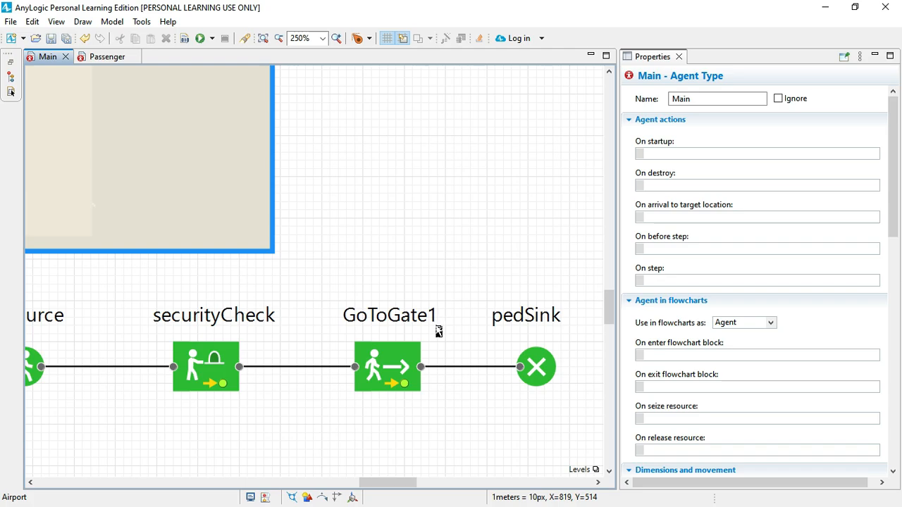
pyautogui.click(220, 364)
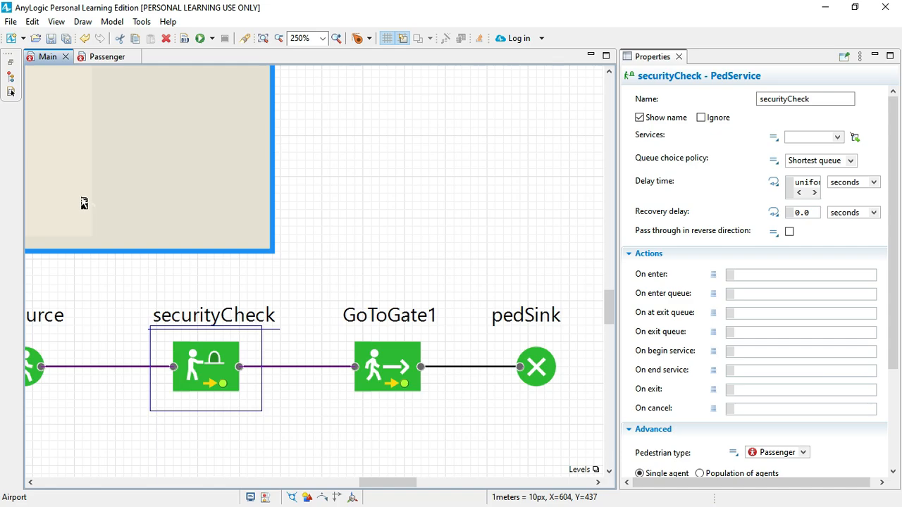
pyautogui.click(838, 138)
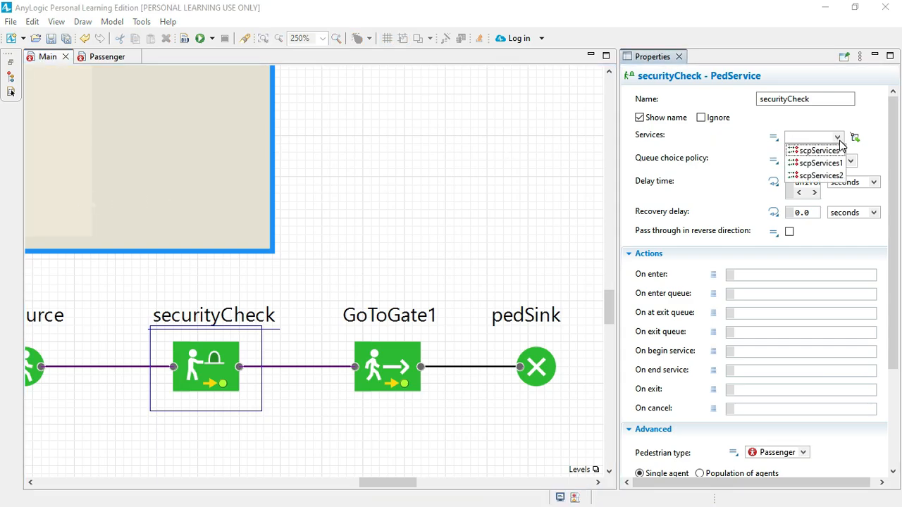
pyautogui.click(837, 175)
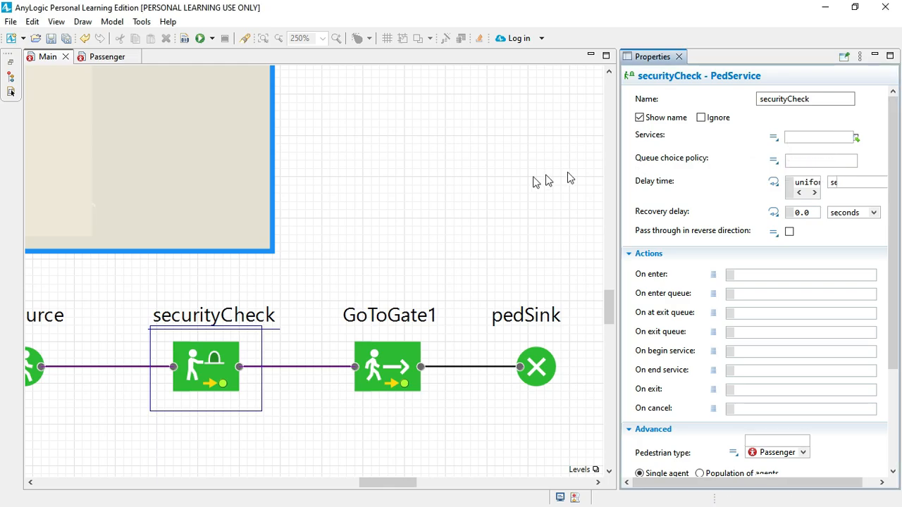
# Step: Examine which security check booths and queue lines in the floor plan belong to scpServices and to the other service elements
pyautogui.hscroll(-8, 508, 191)
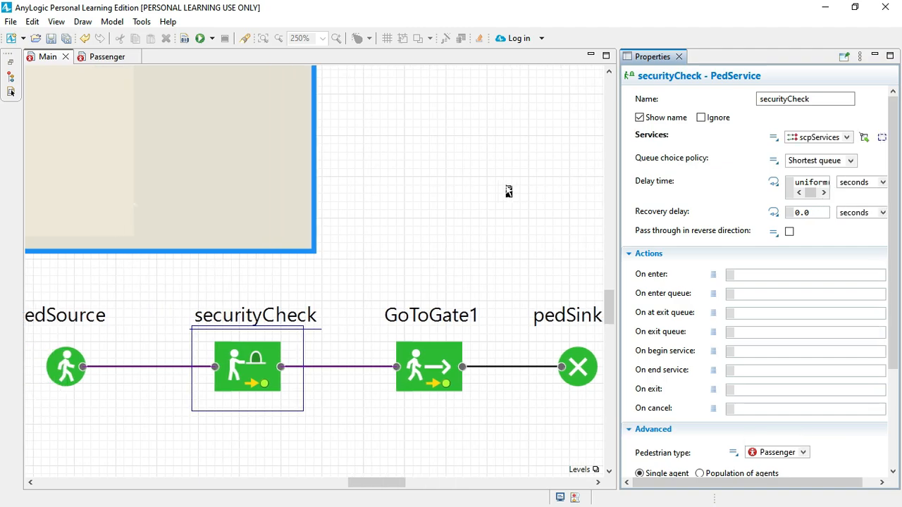
pyautogui.scroll(10, 509, 191)
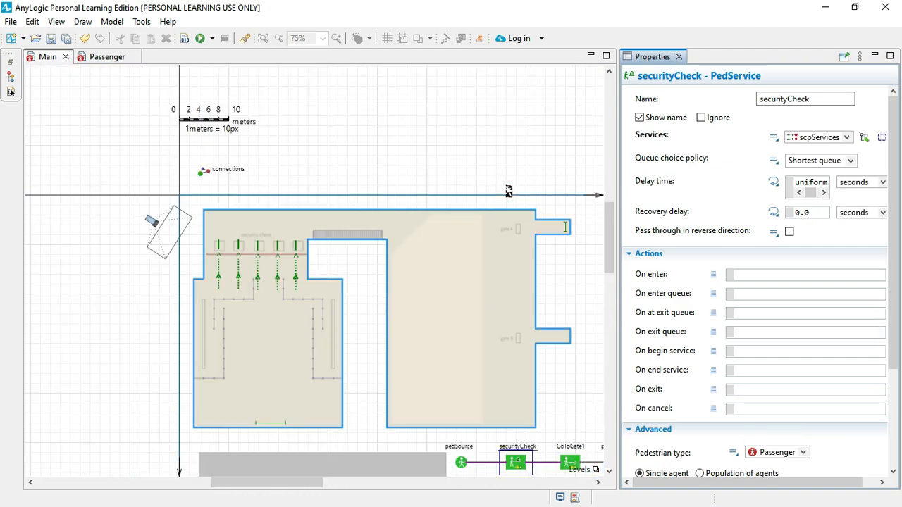
pyautogui.scroll(-5, 508, 191)
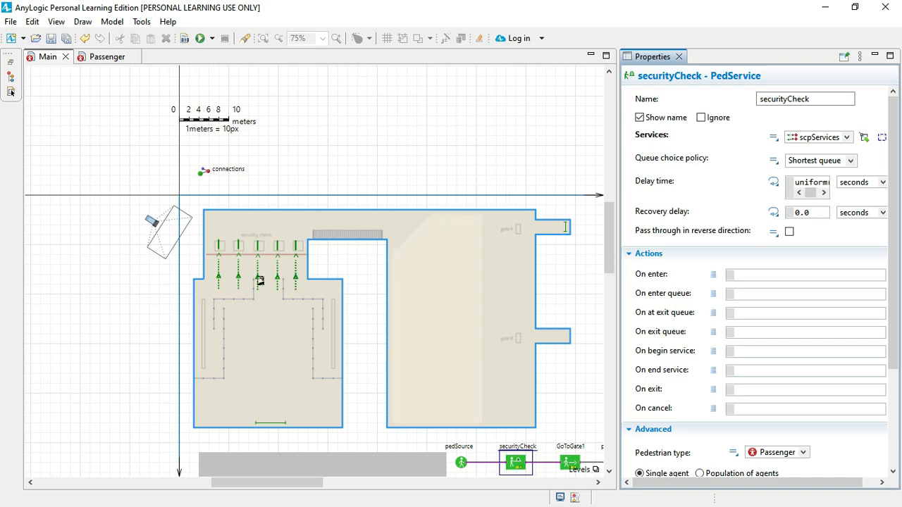
pyautogui.click(220, 278)
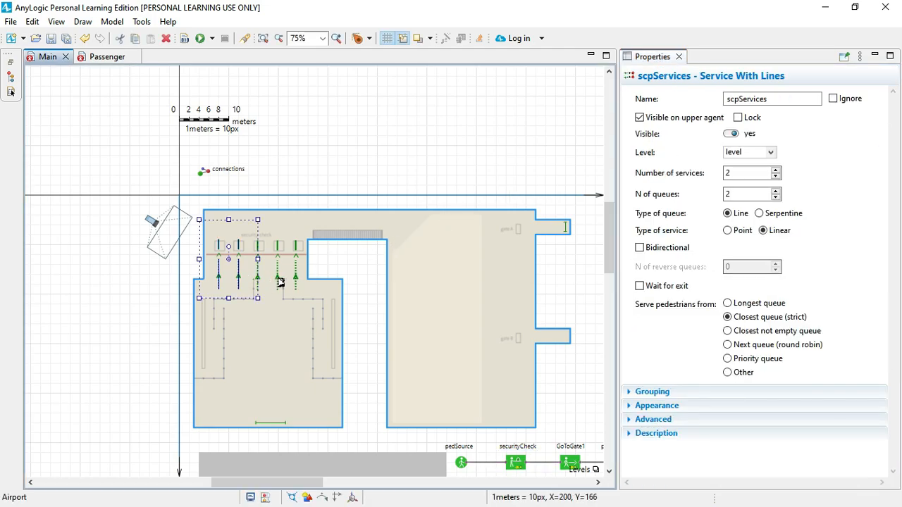
pyautogui.click(279, 279)
pyautogui.click(299, 285)
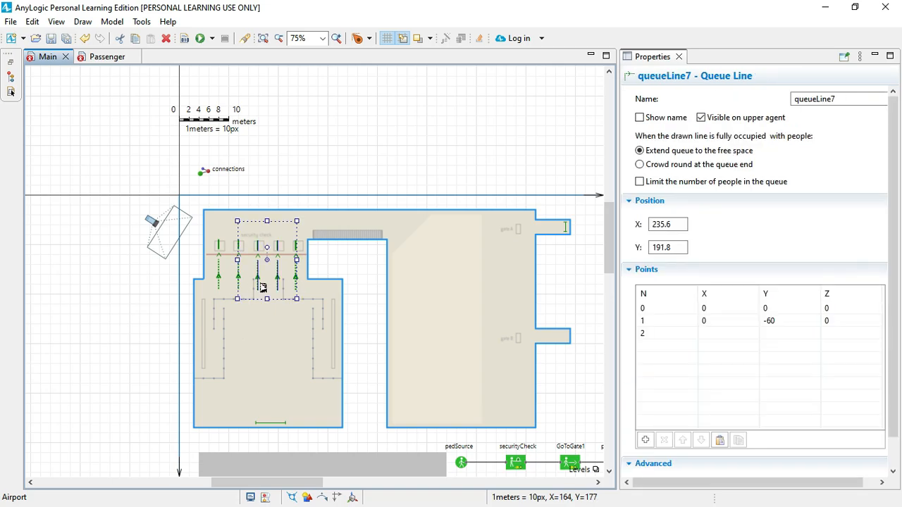
pyautogui.click(287, 286)
pyautogui.click(298, 287)
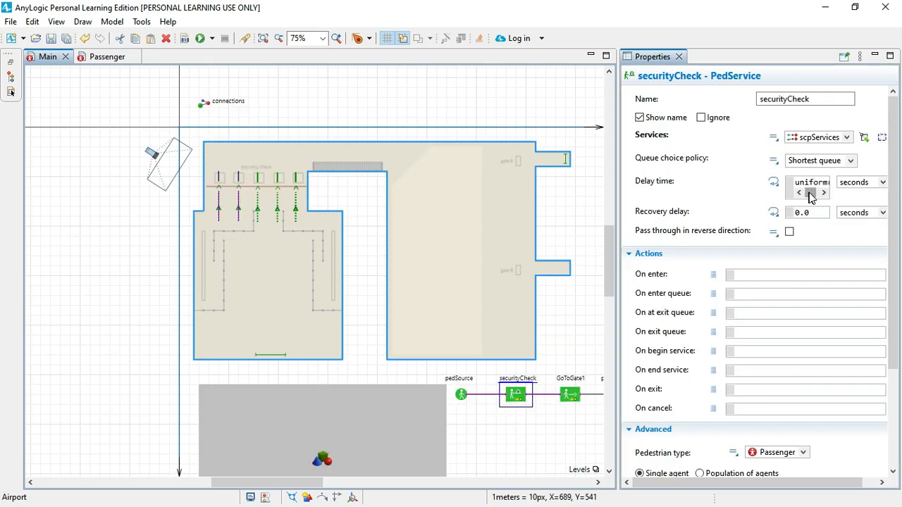
# Step: Set the securityCheck block's delay time to uniform(1, 2) minutes
pyautogui.click(803, 184)
pyautogui.moveTo(812, 192); pyautogui.dragTo(810, 191)
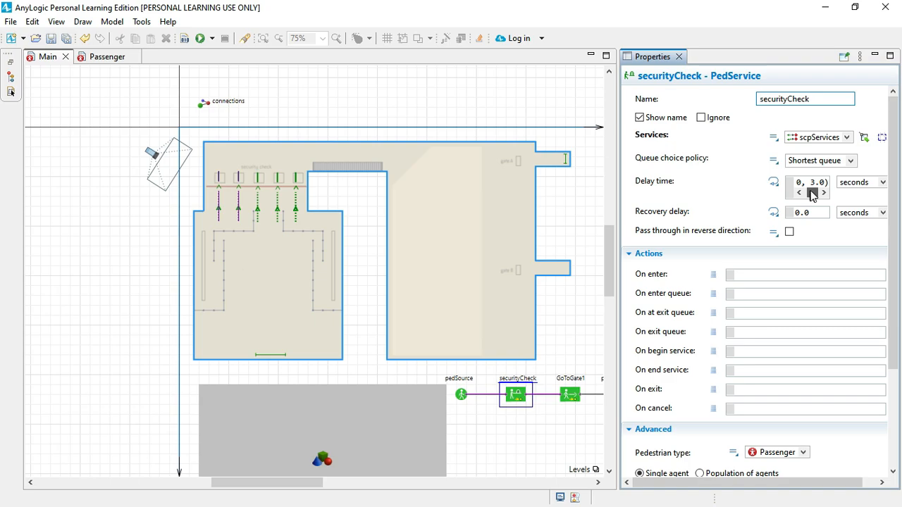
pyautogui.moveTo(617, 253); pyautogui.dragTo(488, 253)
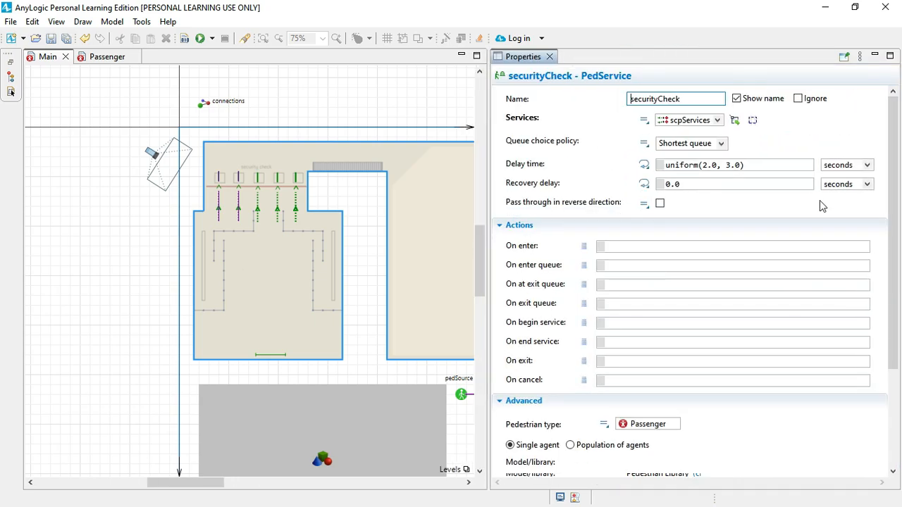
pyautogui.click(867, 164)
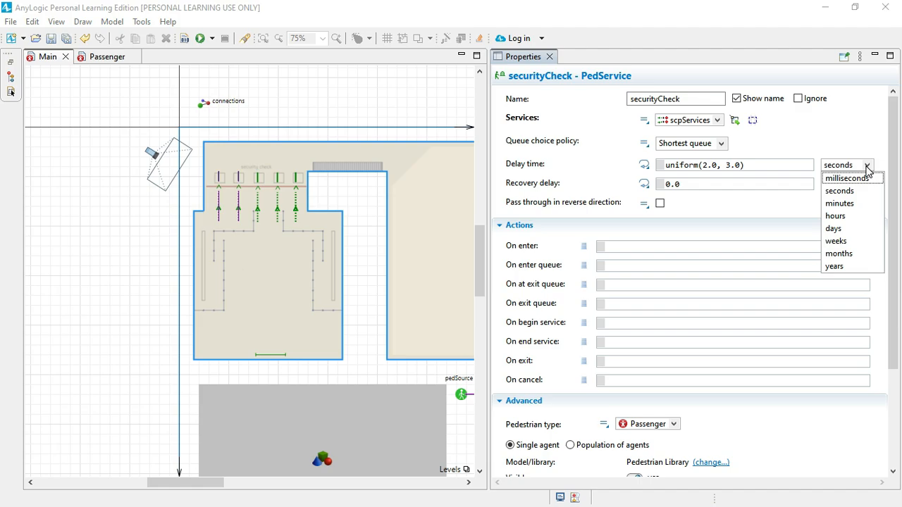
pyautogui.click(848, 204)
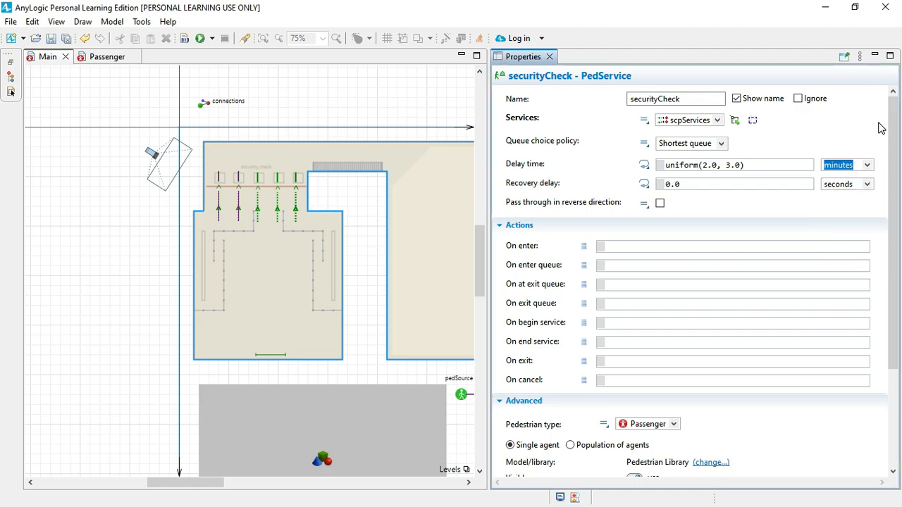
pyautogui.doubleClick(706, 165)
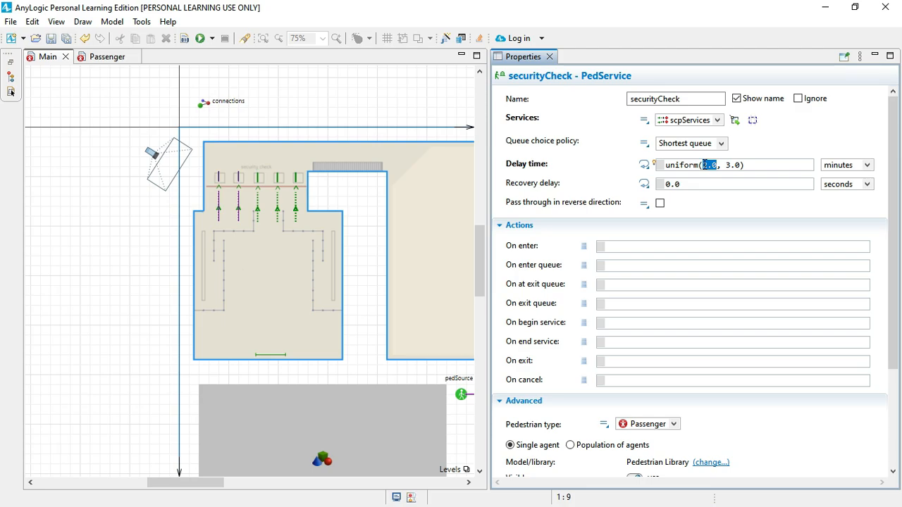
pyautogui.write('1')
pyautogui.doubleClick(722, 165)
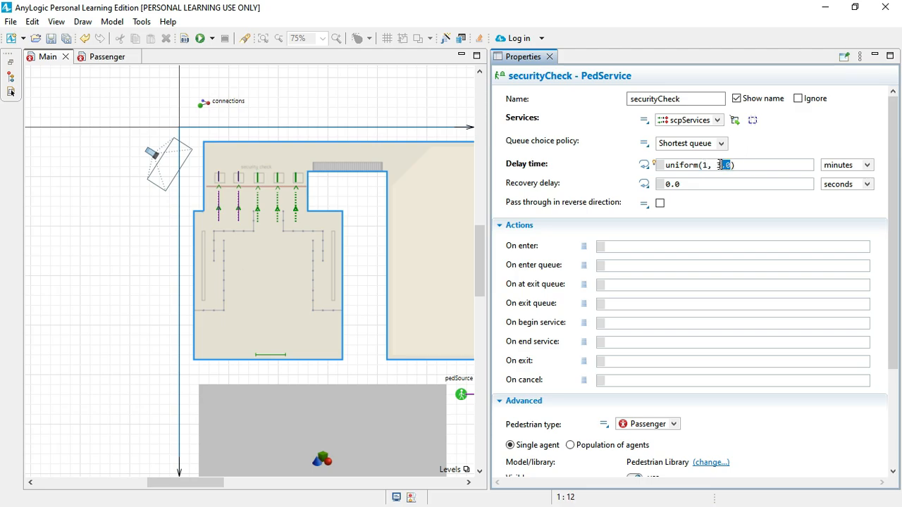
pyautogui.write('2')
# Step: Place an Airport Metal Detector 3D object on the service line of the rightmost security check booth, at about X 235, Y 100
pyautogui.click(10, 92)
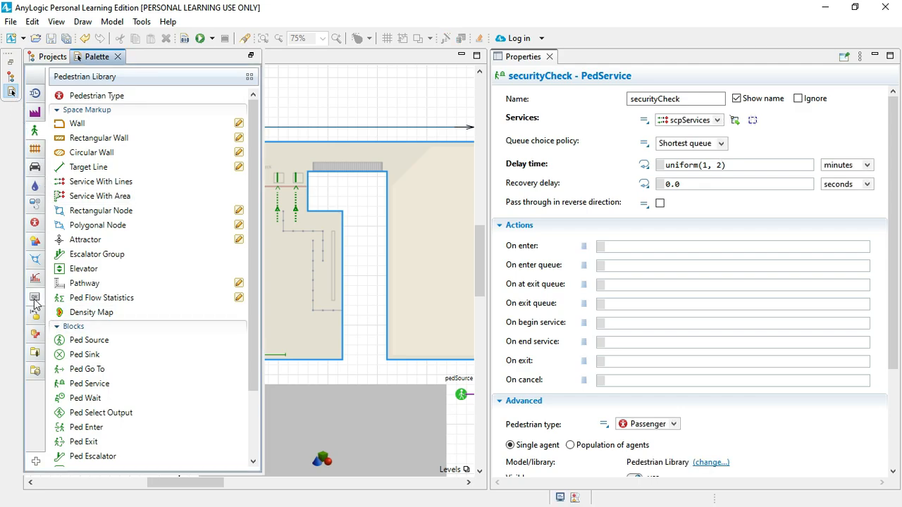
pyautogui.moveTo(35, 248)
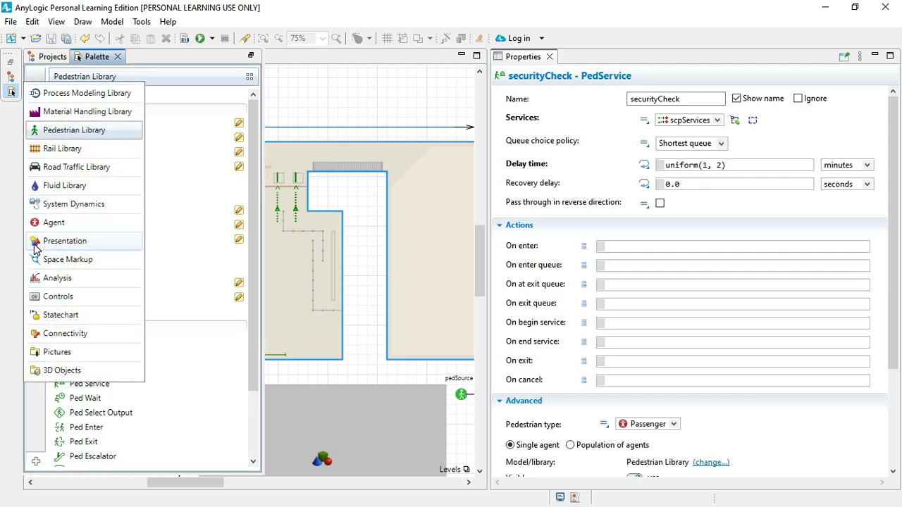
pyautogui.click(56, 370)
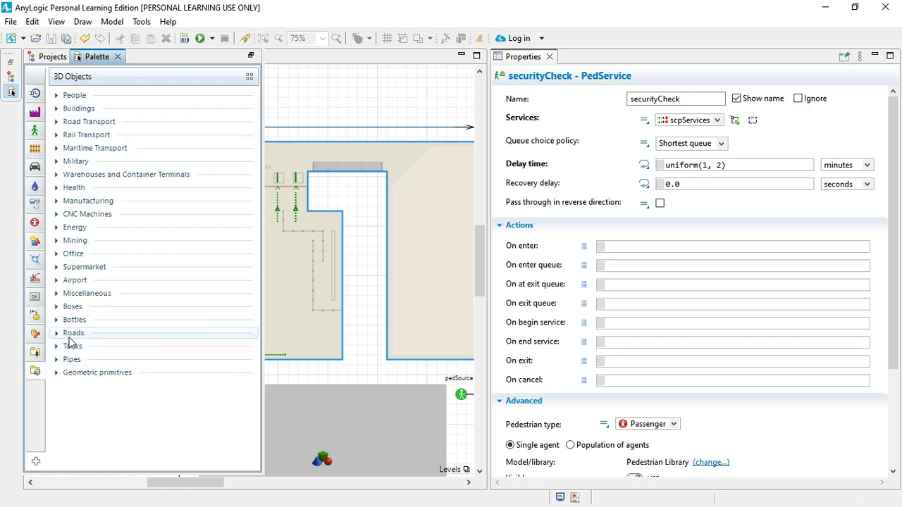
pyautogui.click(56, 281)
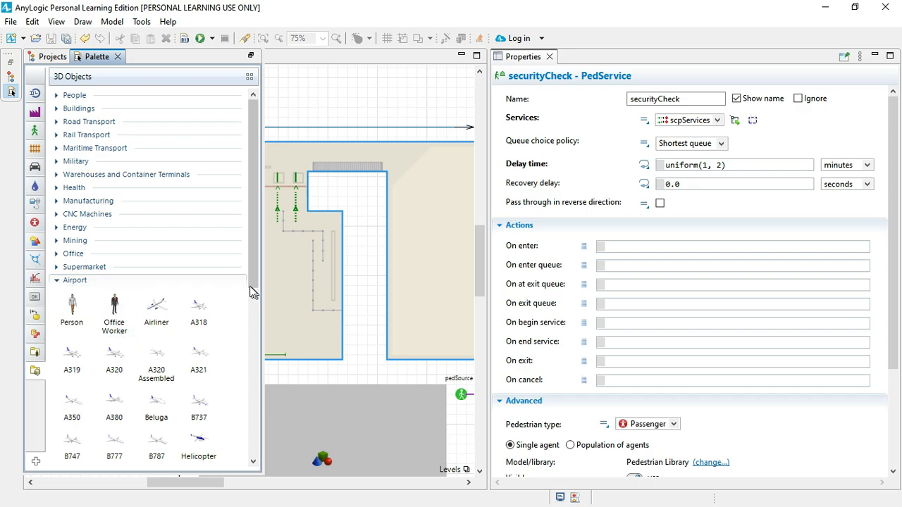
pyautogui.moveTo(248, 271); pyautogui.dragTo(249, 314)
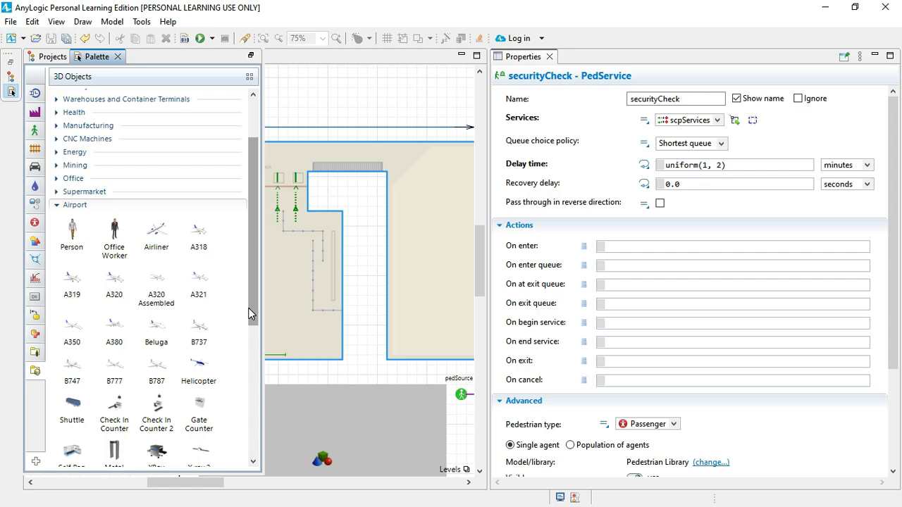
pyautogui.moveTo(249, 313); pyautogui.dragTo(180, 349)
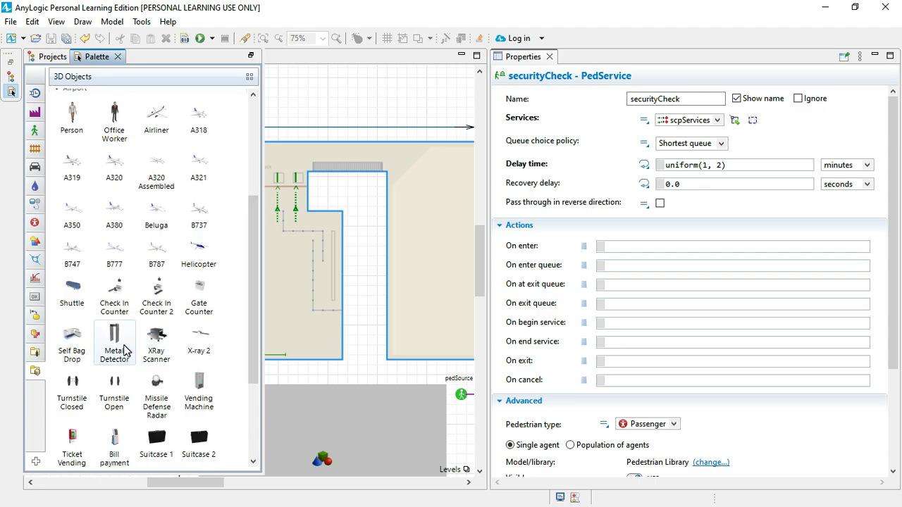
pyautogui.moveTo(121, 343); pyautogui.dragTo(296, 182)
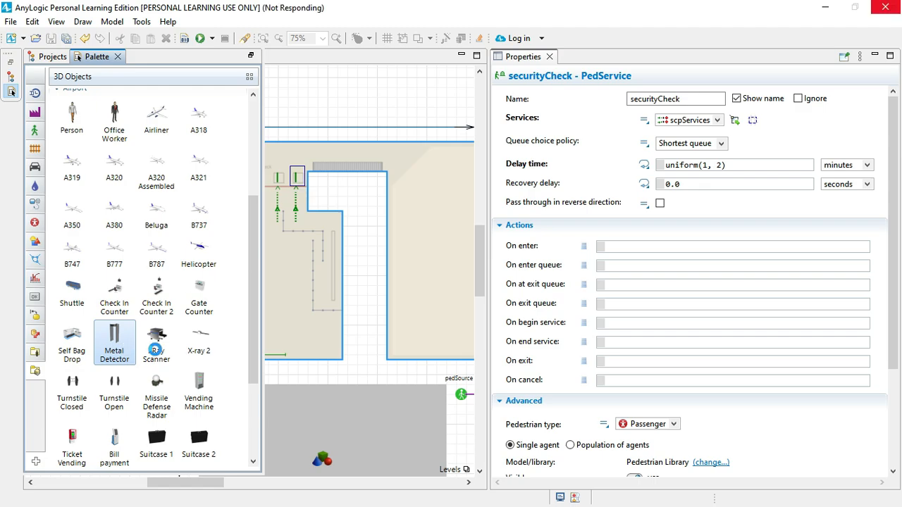
pyautogui.scroll(4, 302, 184)
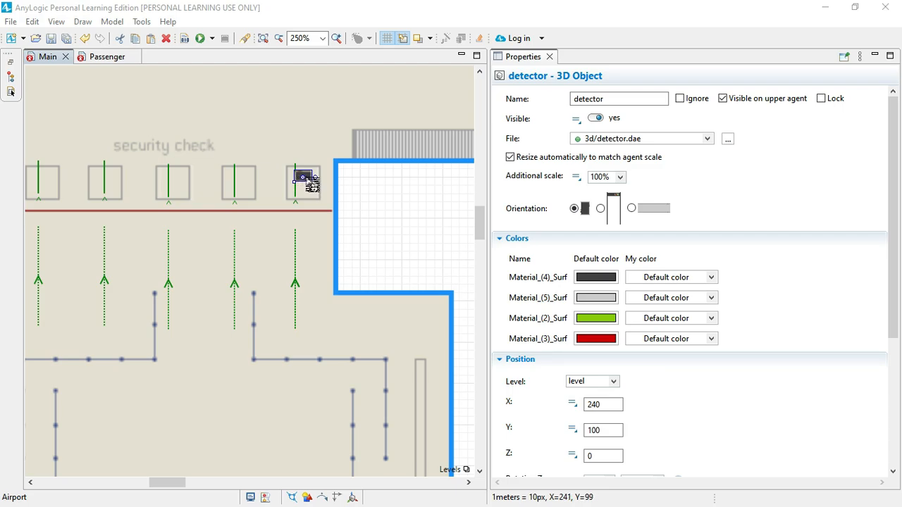
pyautogui.moveTo(307, 175); pyautogui.dragTo(304, 178)
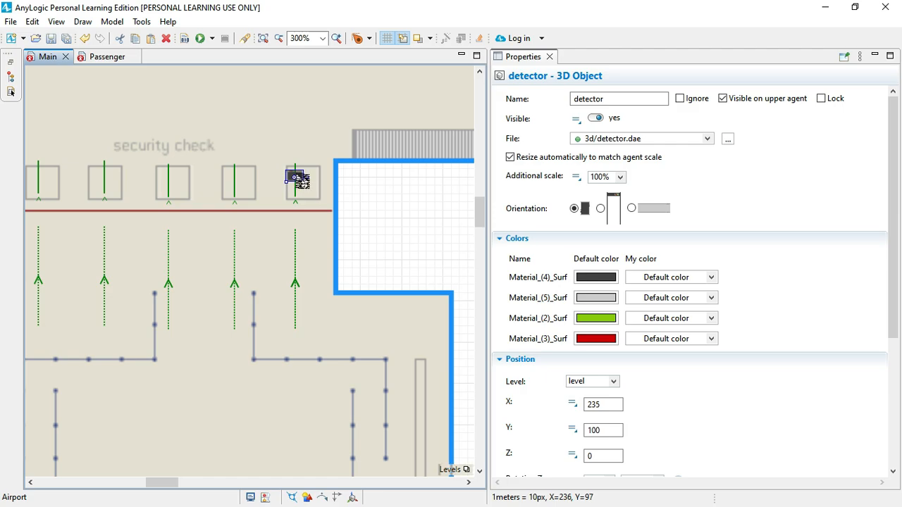
# Step: Add an XRay Scanner 3D object beside the metal detector in the rightmost booth and rotate it 90 degrees
pyautogui.scroll(3, 299, 180)
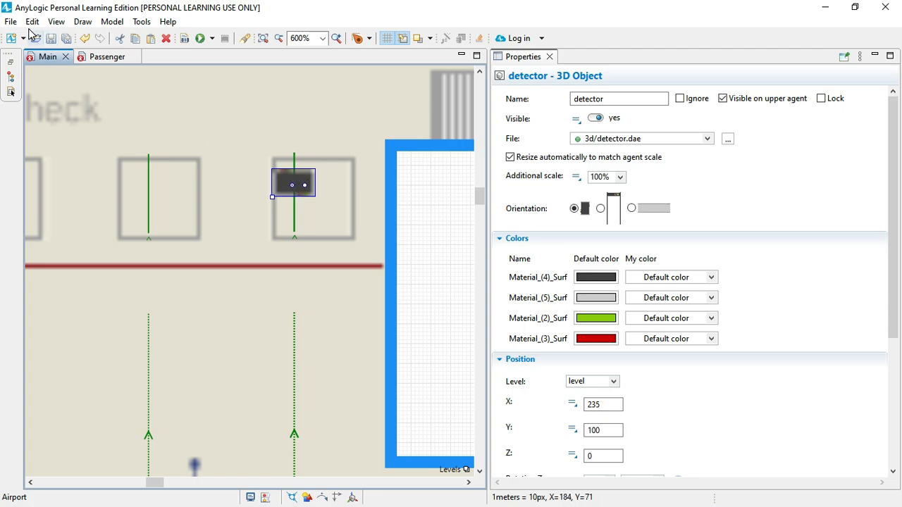
pyautogui.click(11, 95)
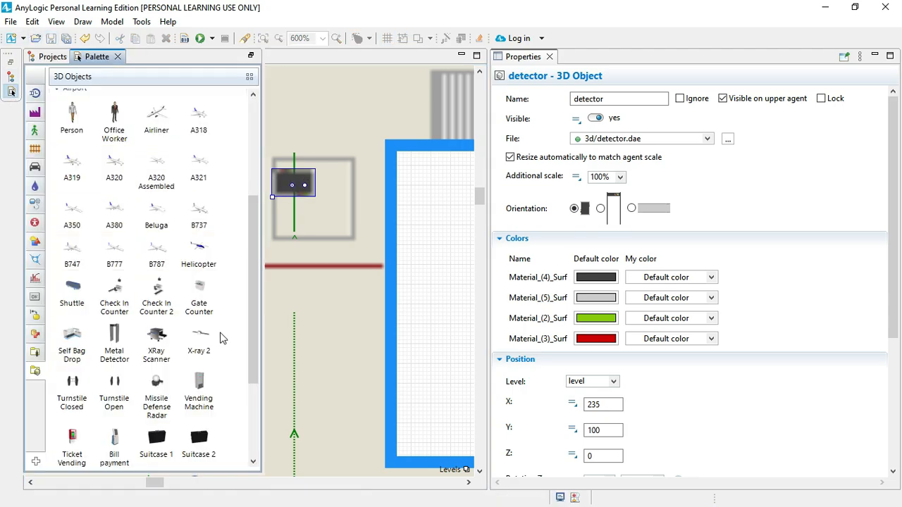
pyautogui.moveTo(157, 348); pyautogui.dragTo(341, 201)
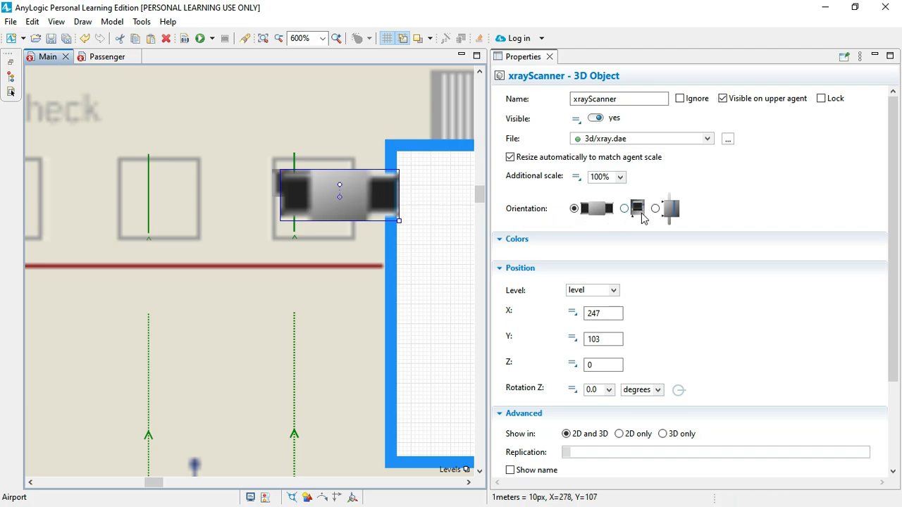
pyautogui.moveTo(339, 185); pyautogui.dragTo(366, 187)
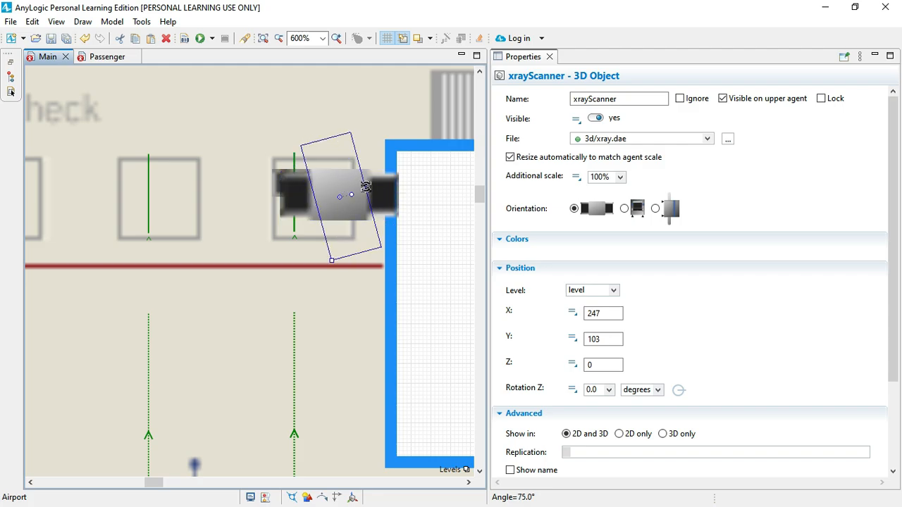
pyautogui.moveTo(368, 189); pyautogui.dragTo(373, 197)
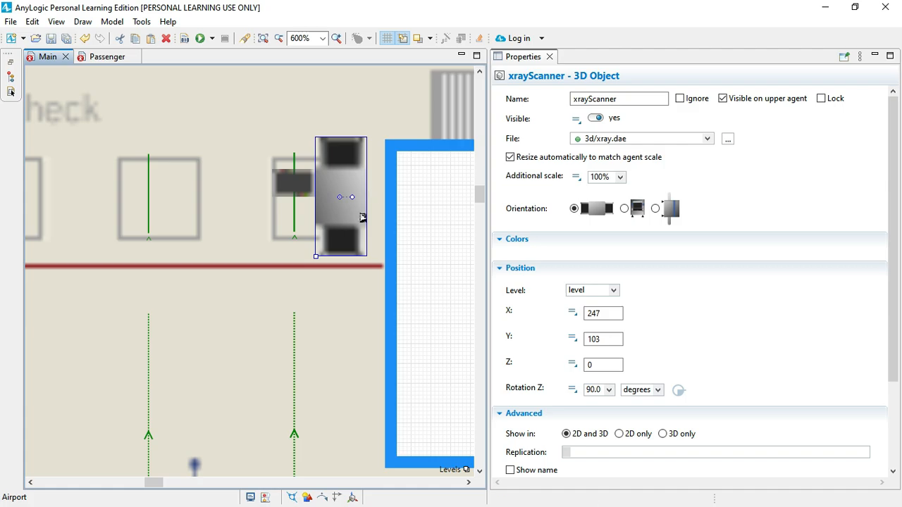
# Step: Scale the X-ray scanner to 70% and fit it inside the booth outline at about X 246, Y 104
pyautogui.moveTo(315, 256); pyautogui.dragTo(322, 238)
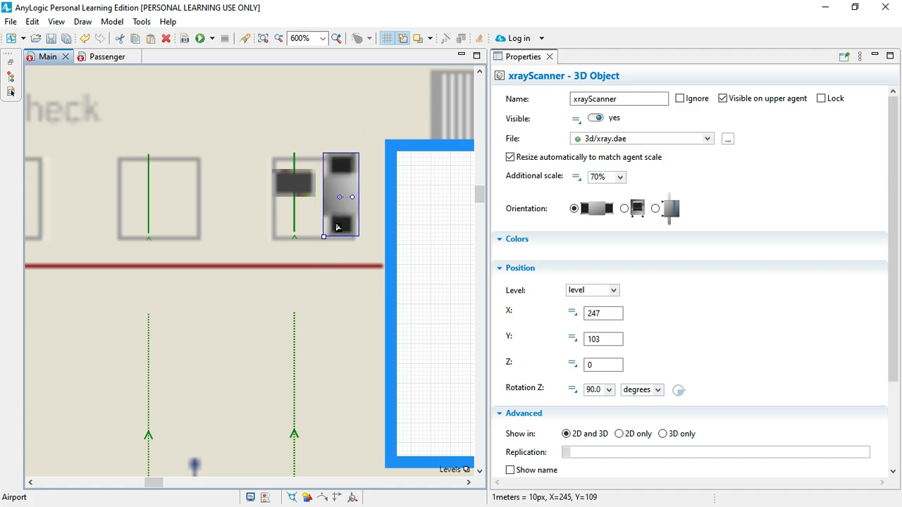
pyautogui.moveTo(344, 210); pyautogui.dragTo(346, 214)
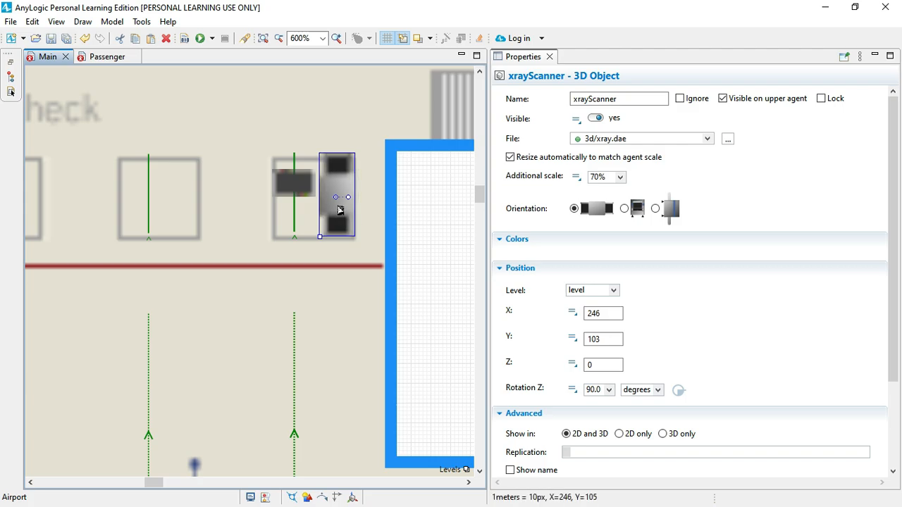
pyautogui.moveTo(339, 210); pyautogui.dragTo(341, 215)
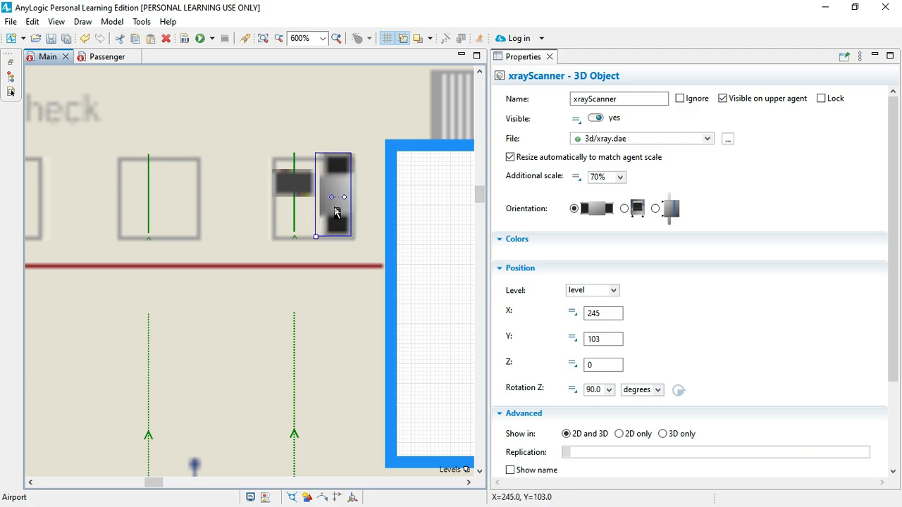
pyautogui.click(341, 265)
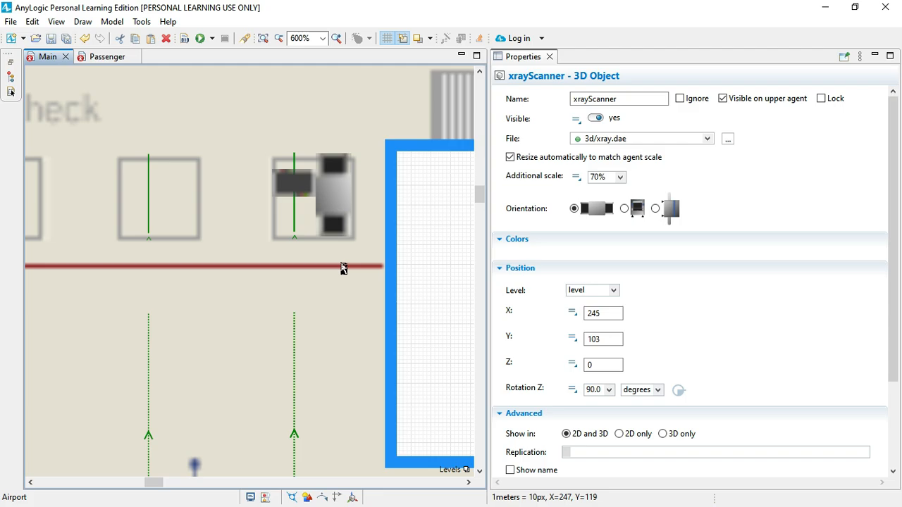
pyautogui.click(342, 195)
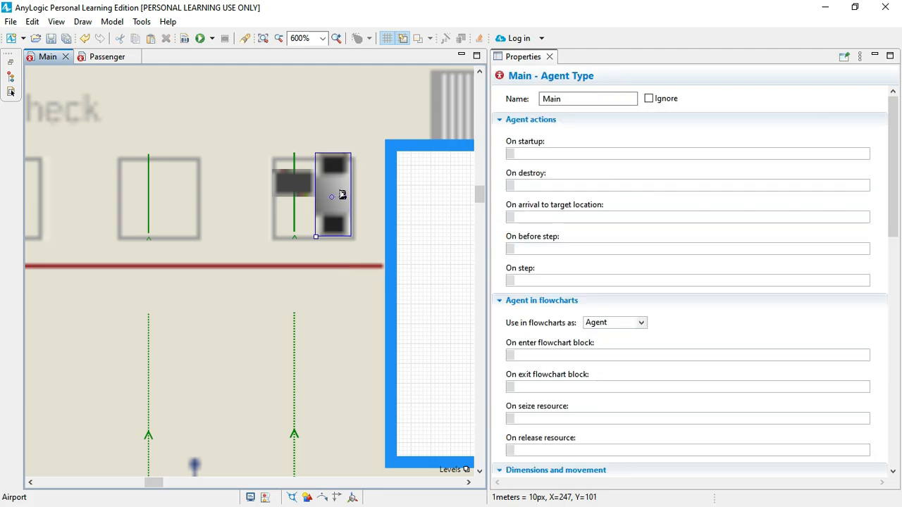
pyautogui.moveTo(341, 195); pyautogui.dragTo(344, 198)
# Step: Shift the metal detector down along the service line to X 235, Y 103, centring it beside the X-ray scanner
pyautogui.click(310, 193)
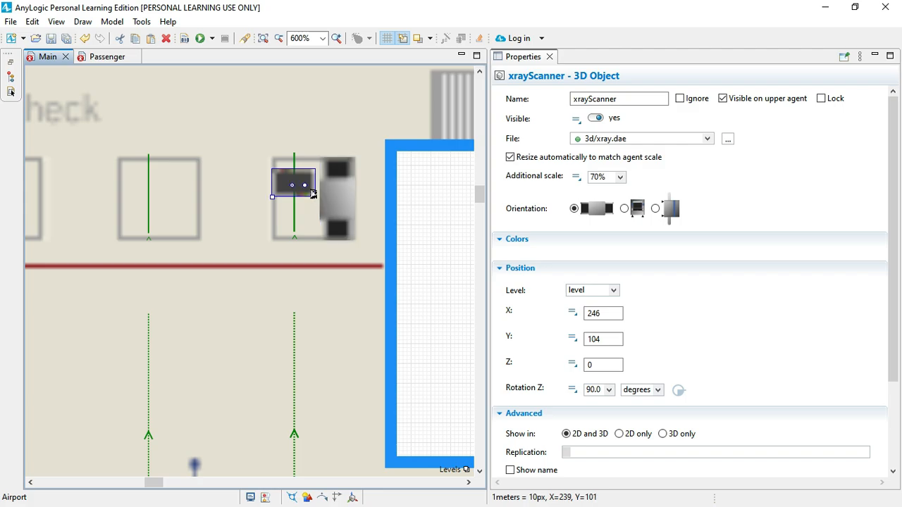
pyautogui.press('Down')
pyautogui.press('Down')
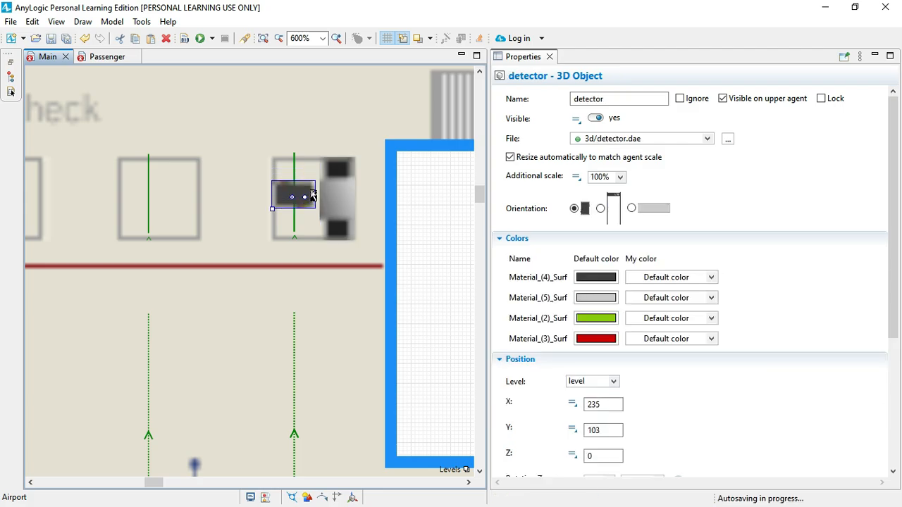
pyautogui.press('Right')
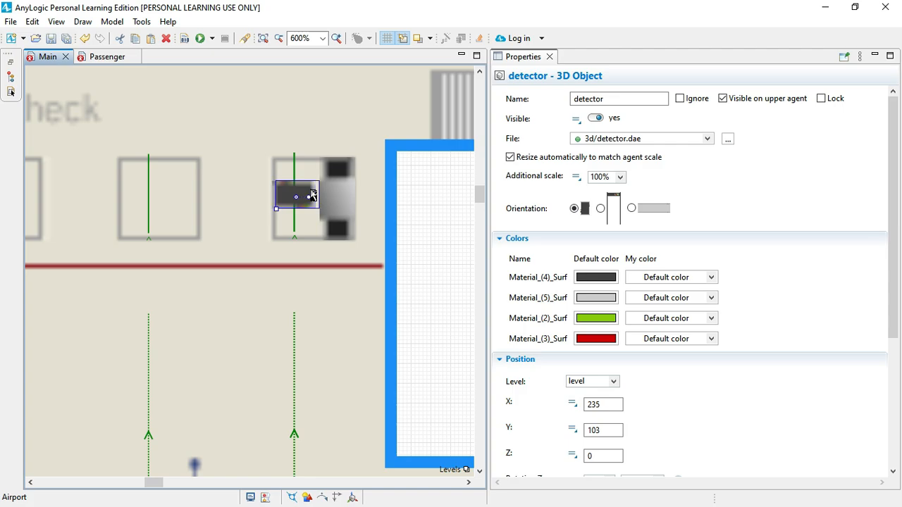
pyautogui.press('Left')
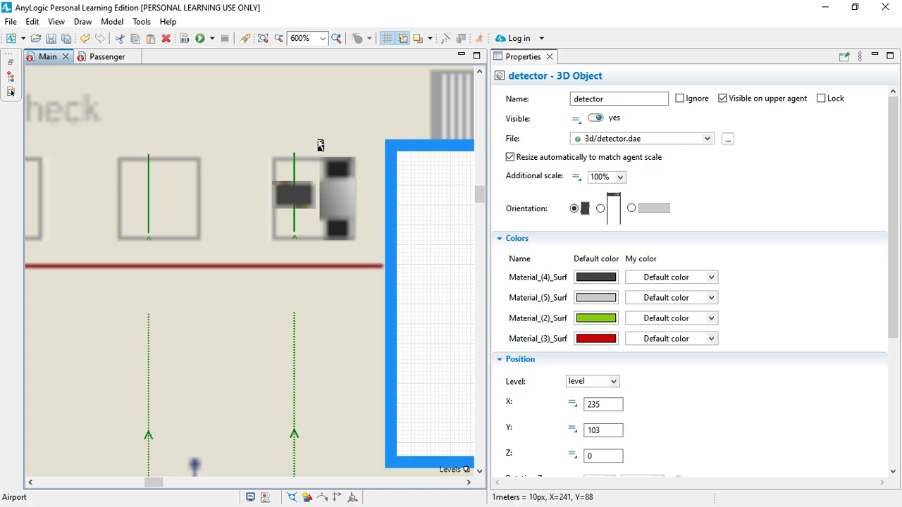
# Step: Copy the metal detector and X-ray scanner pair into the other four security check booths
pyautogui.click(347, 207)
pyautogui.click(294, 199)
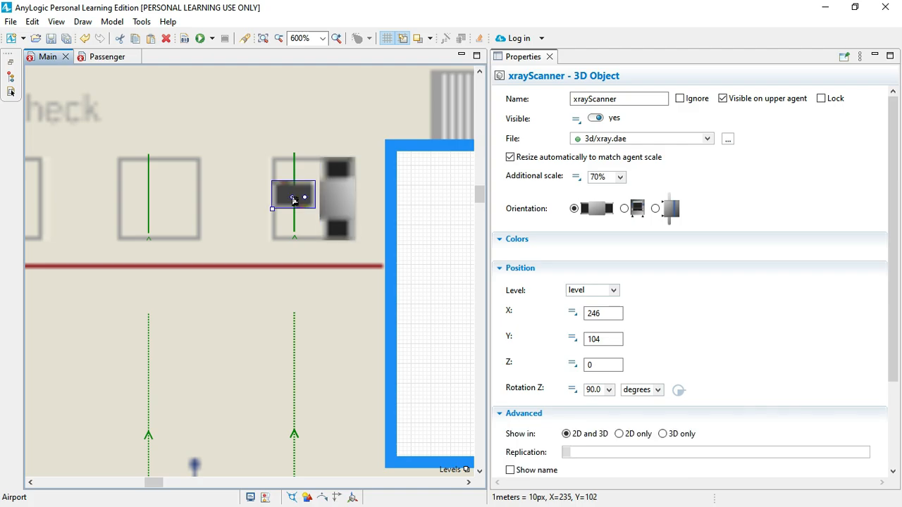
pyautogui.keyDown('shift'); pyautogui.click(332, 208); pyautogui.keyUp('shift')
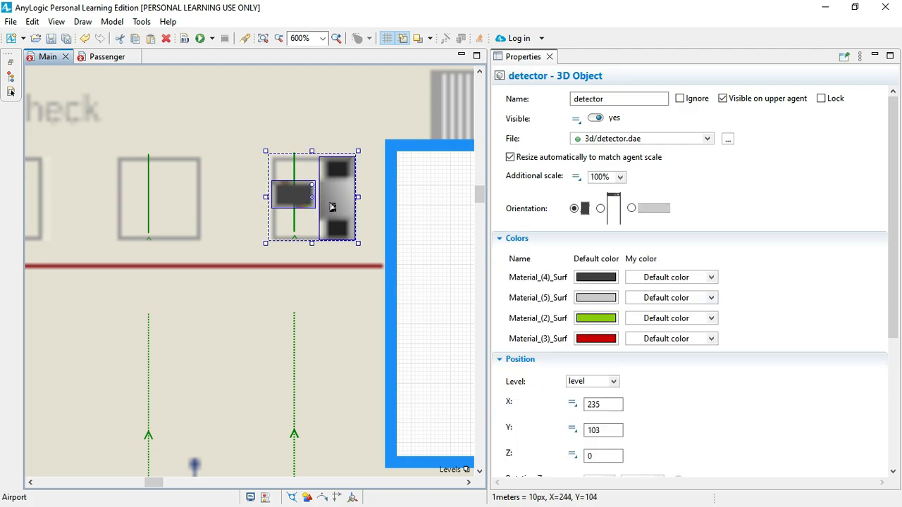
pyautogui.moveTo(332, 207); pyautogui.dragTo(180, 208)
pyautogui.hscroll(-1, 180, 209)
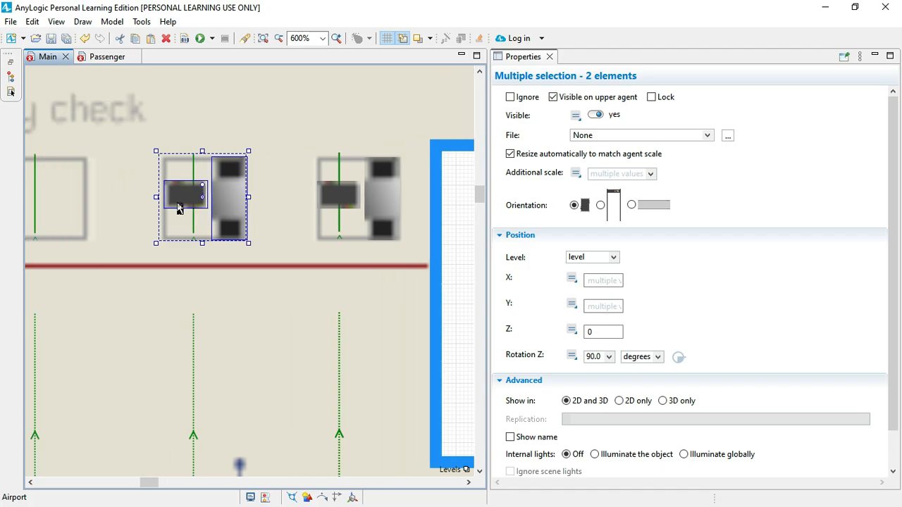
pyautogui.hscroll(-3, 178, 208)
pyautogui.moveTo(341, 206); pyautogui.dragTo(187, 207)
pyautogui.hscroll(-4, 187, 207)
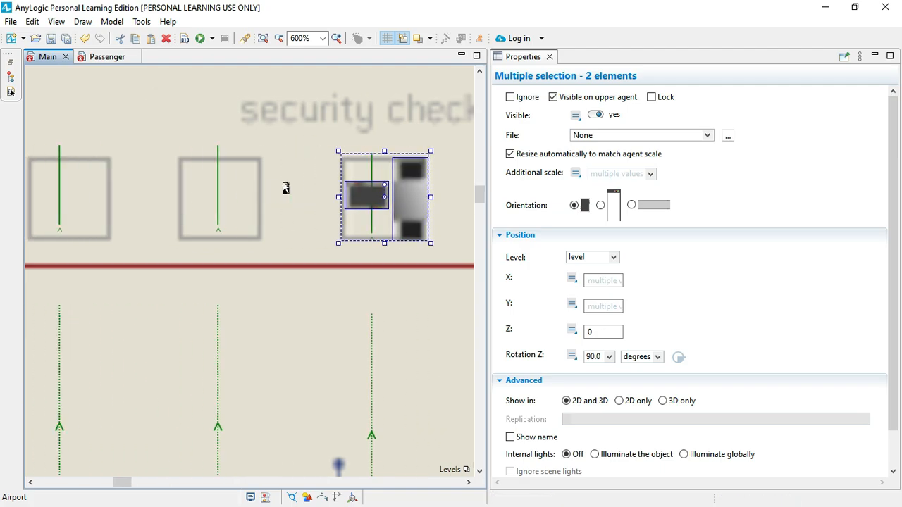
pyautogui.moveTo(407, 204); pyautogui.dragTo(93, 202)
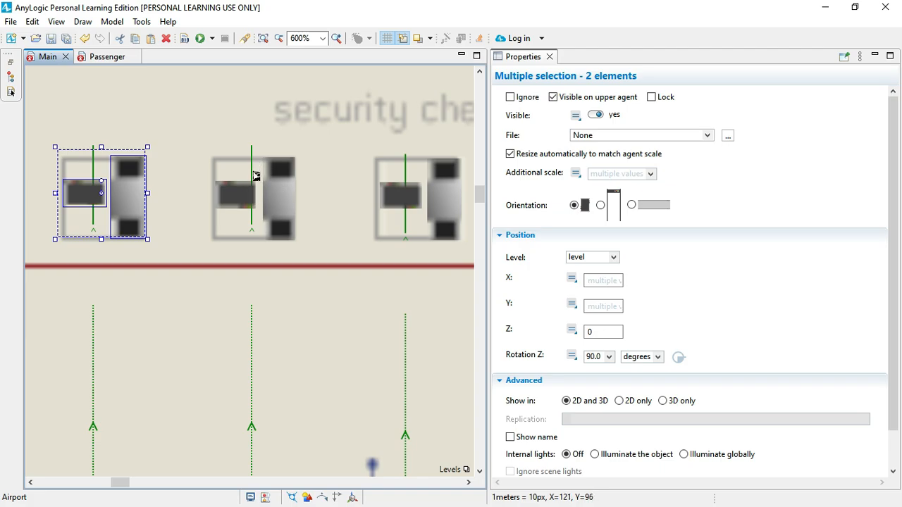
# Step: Move the scpServices service line in the second booth from the left so it passes through the metal detector
pyautogui.click(253, 175)
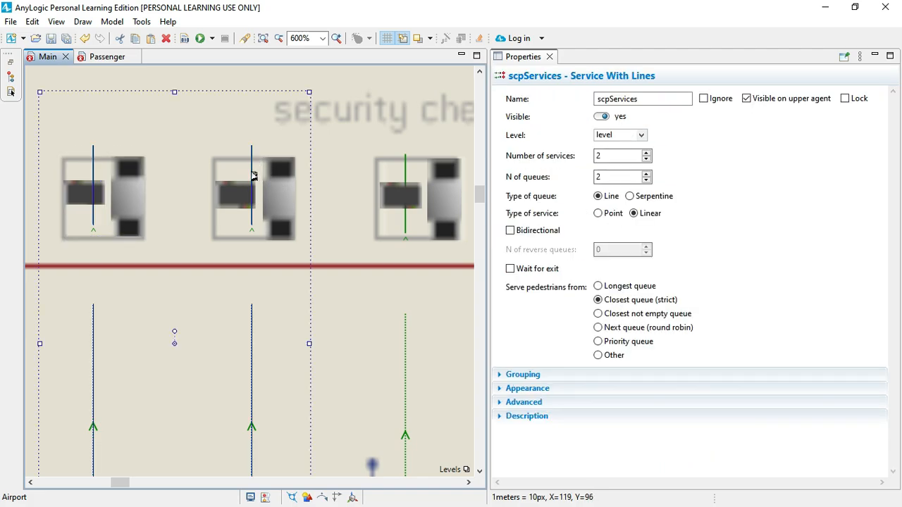
pyautogui.click(254, 174)
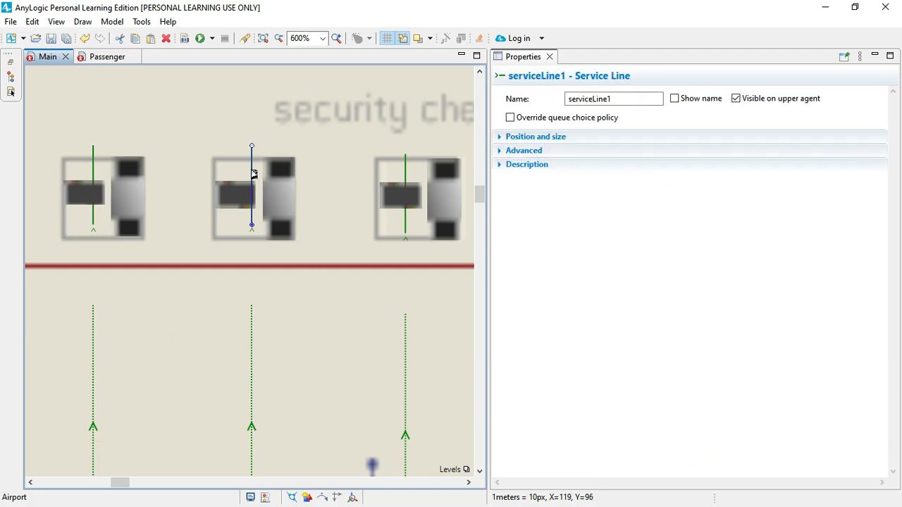
pyautogui.moveTo(254, 175); pyautogui.dragTo(241, 178)
# Step: Move the service line in the fourth booth from the left so it runs through that booth's metal detector
pyautogui.hscroll(8, 420, 216)
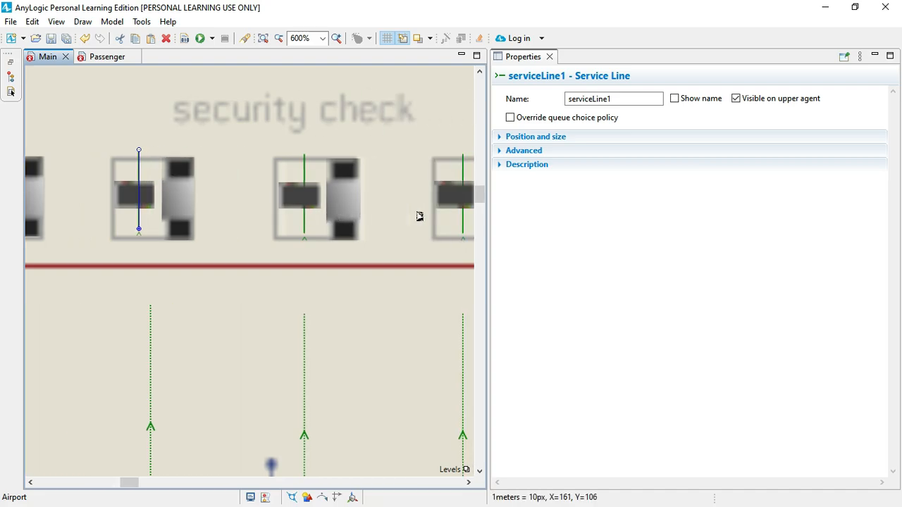
pyautogui.click(285, 229)
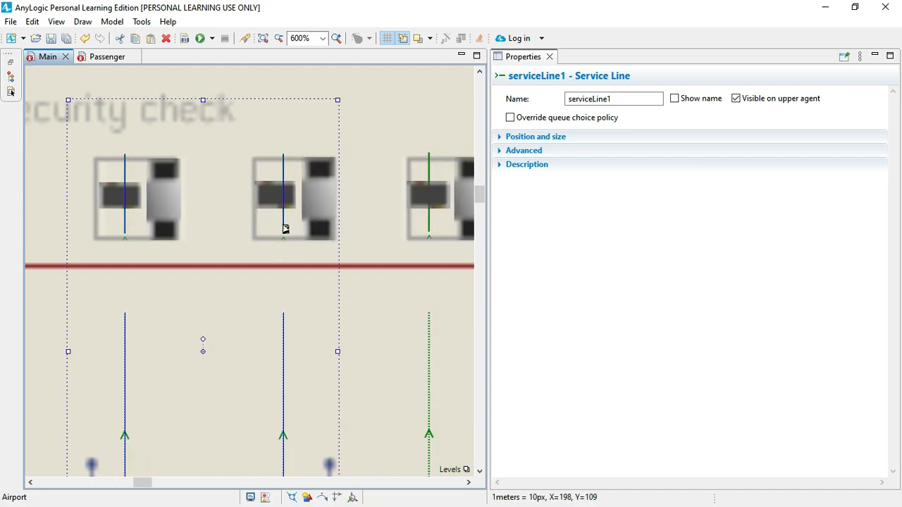
pyautogui.click(284, 229)
pyautogui.moveTo(285, 229); pyautogui.dragTo(274, 232)
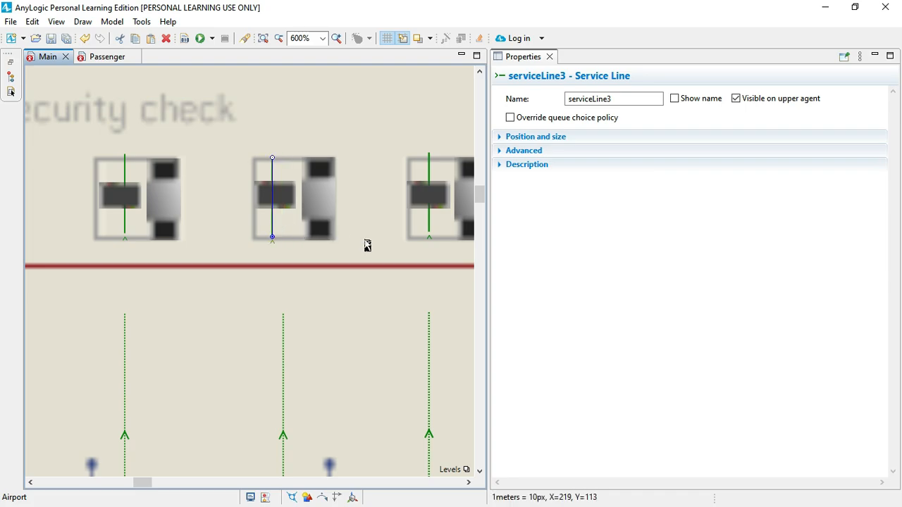
pyautogui.hscroll(2, 363, 245)
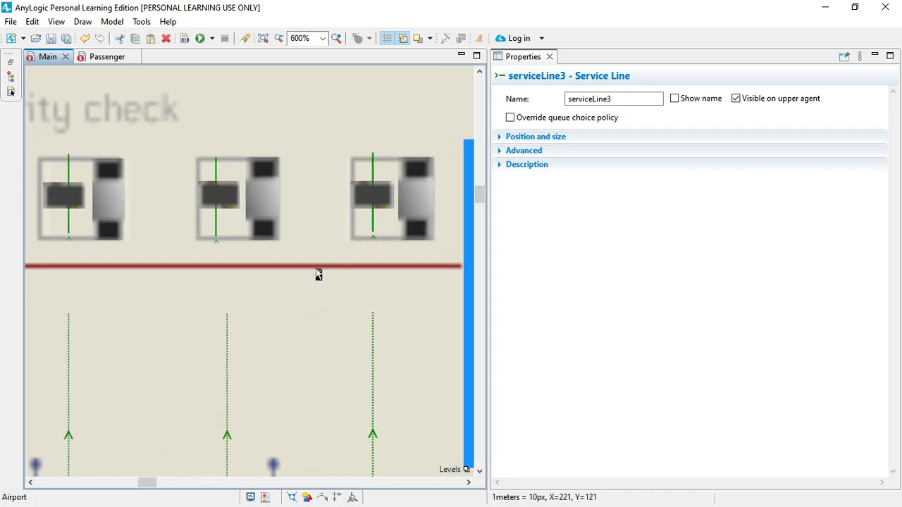
pyautogui.click(317, 274)
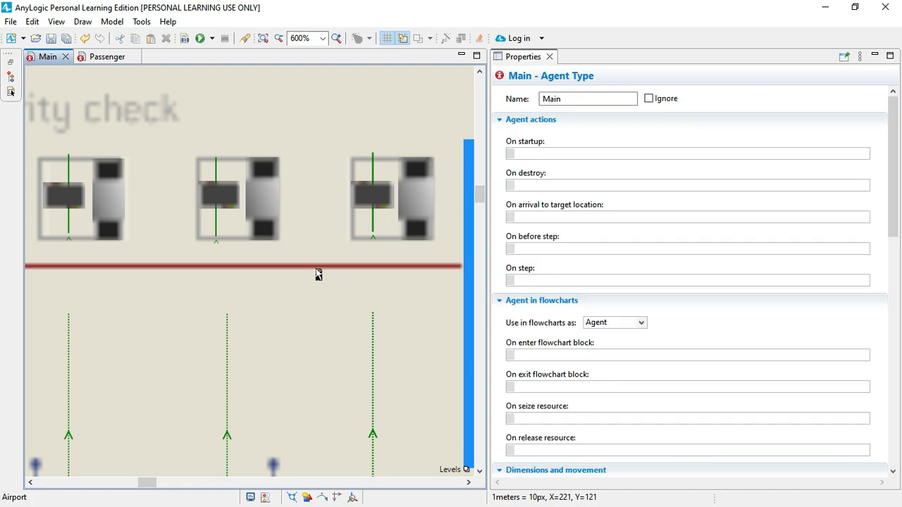
# Step: Build and run the model to watch passengers pass through the security check booths in the window3d view area
pyautogui.click(183, 38)
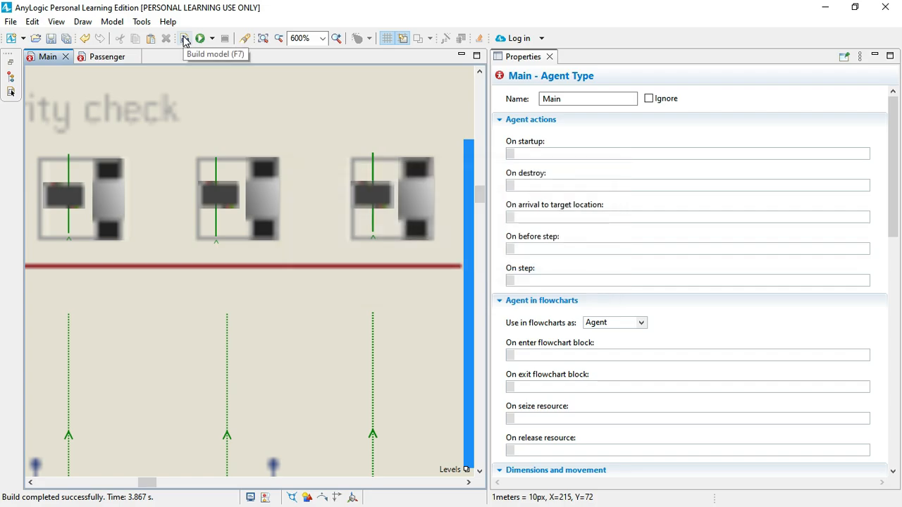
pyautogui.click(200, 40)
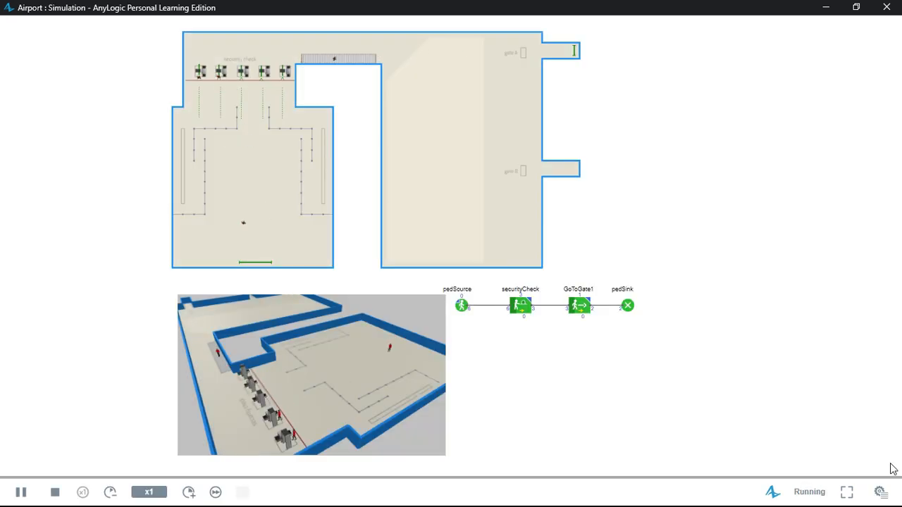
pyautogui.click(880, 492)
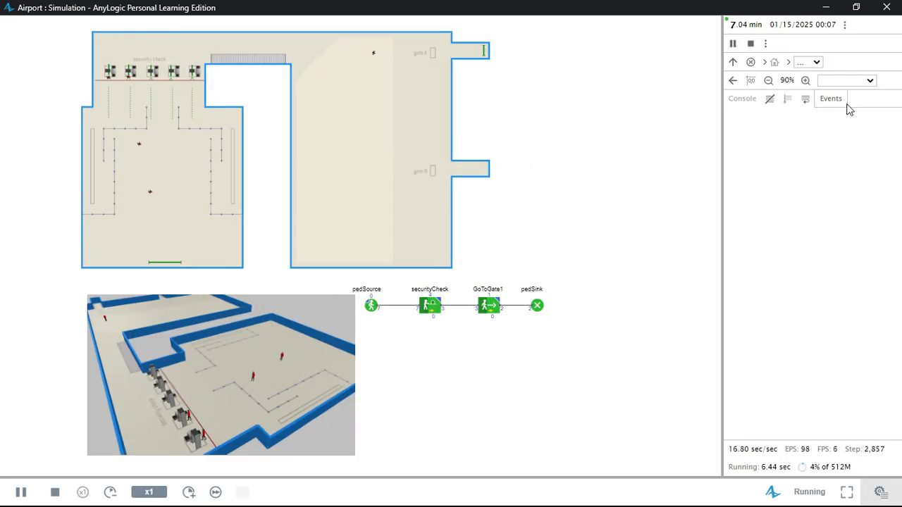
pyautogui.click(861, 81)
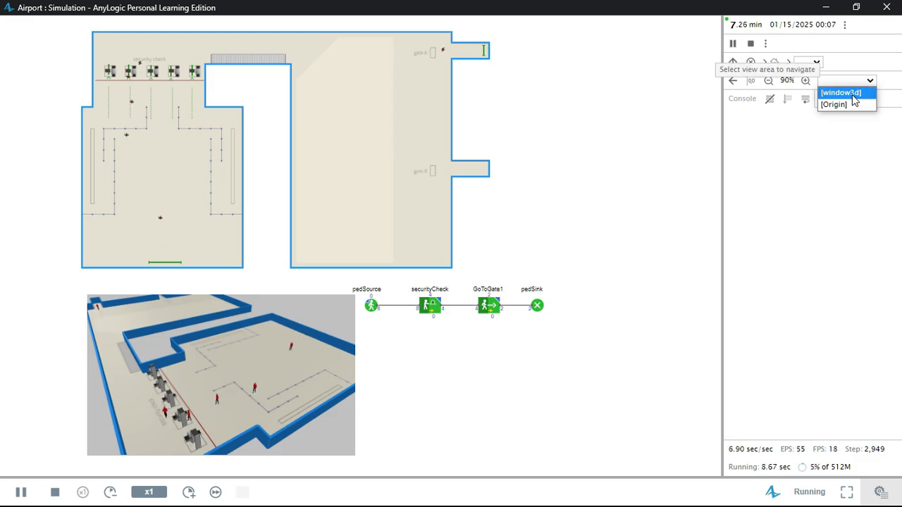
pyautogui.click(841, 92)
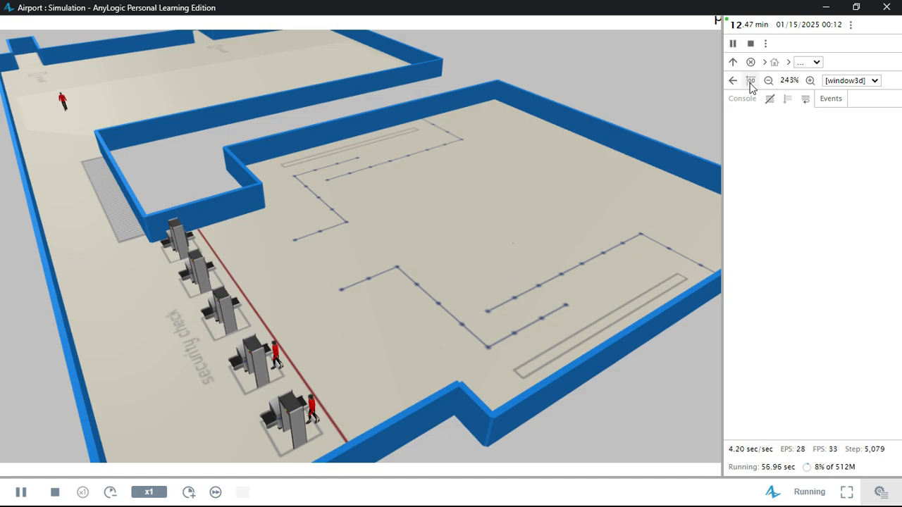
pyautogui.click(886, 7)
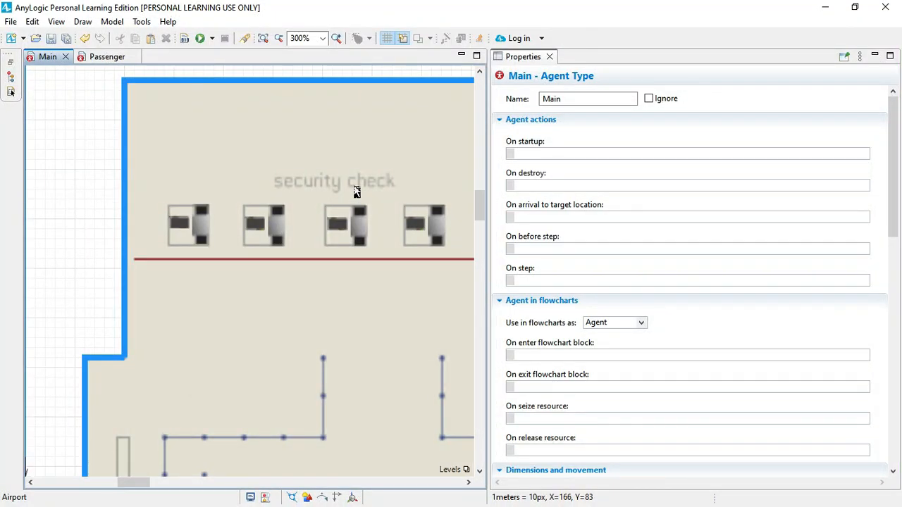
# Step: Place a Service With Lines with the Linear service type at the security check, rotated so its queues lead up to the booths
pyautogui.click(13, 92)
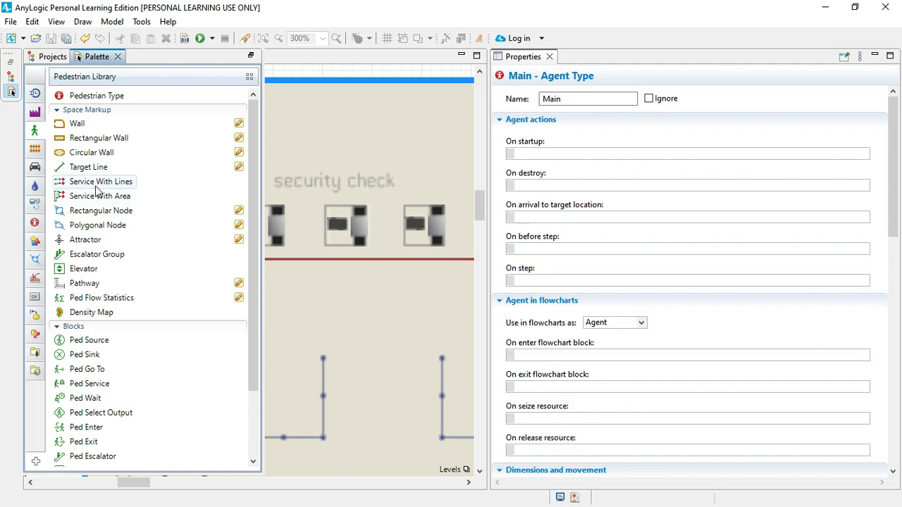
pyautogui.moveTo(91, 185); pyautogui.dragTo(288, 304)
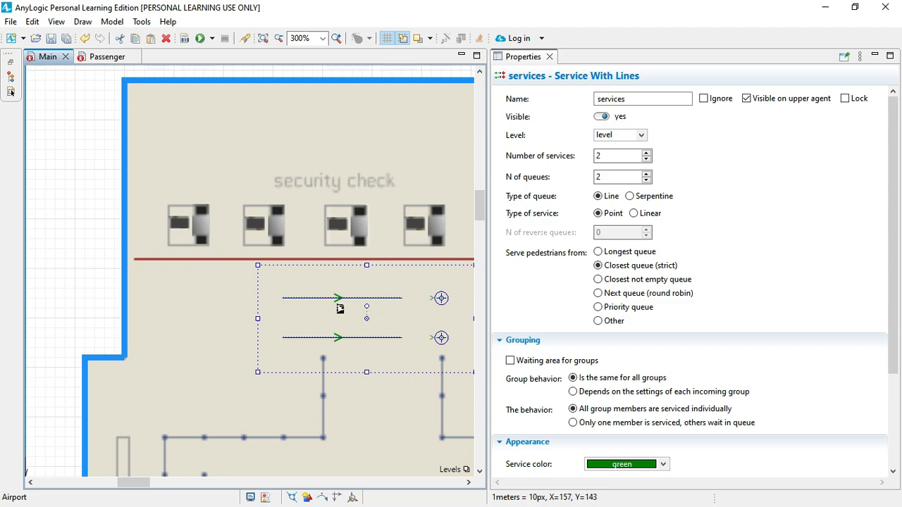
pyautogui.click(634, 214)
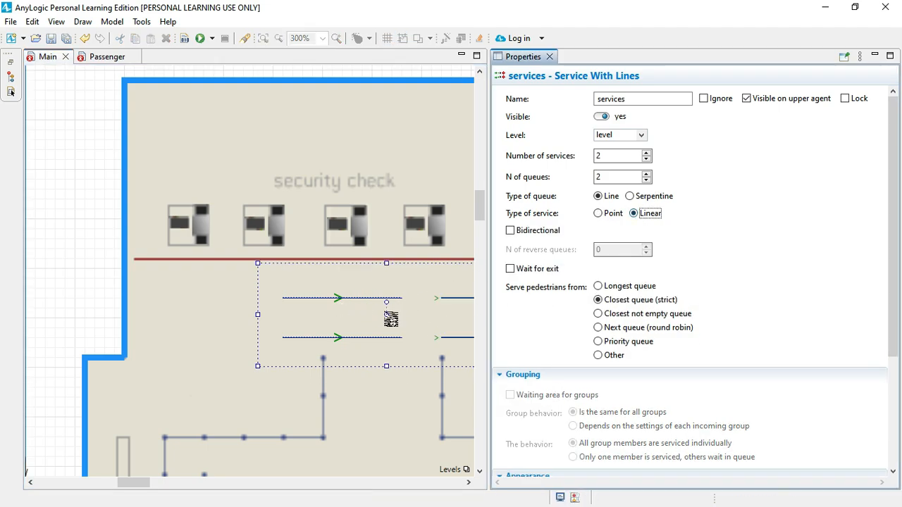
pyautogui.moveTo(386, 303); pyautogui.dragTo(222, 327)
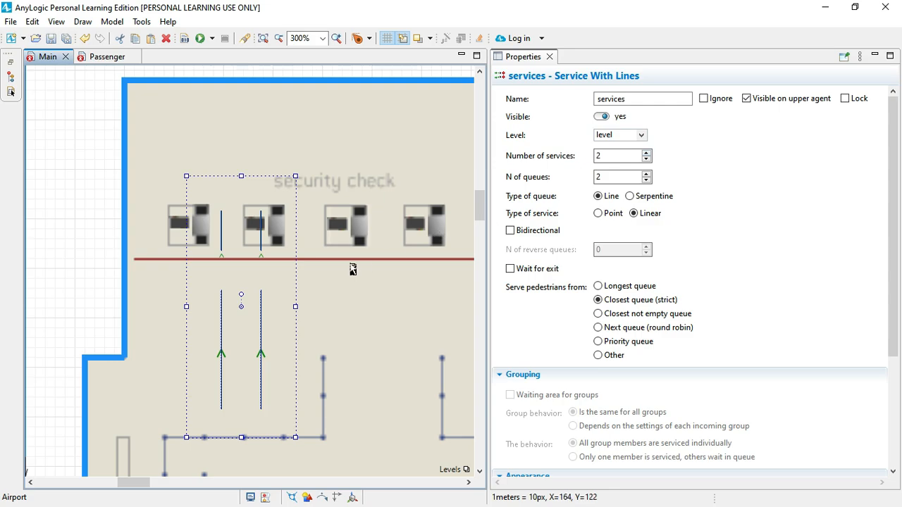
# Step: Set the number of services and the number of queues to 5 each for the new Service With Lines
pyautogui.hscroll(3, 353, 269)
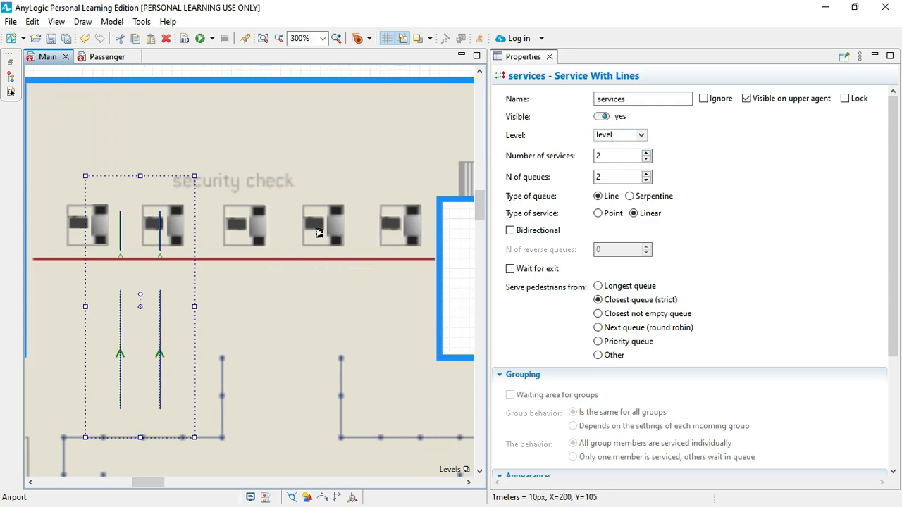
pyautogui.click(646, 154)
pyautogui.click(646, 153)
pyautogui.click(646, 154)
pyautogui.click(646, 154)
pyautogui.click(648, 159)
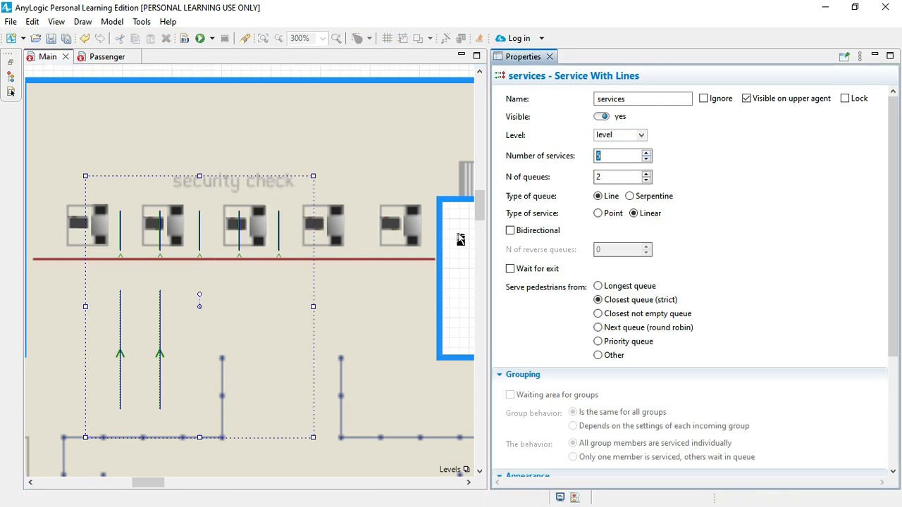
pyautogui.click(646, 174)
pyautogui.click(646, 174)
pyautogui.click(646, 174)
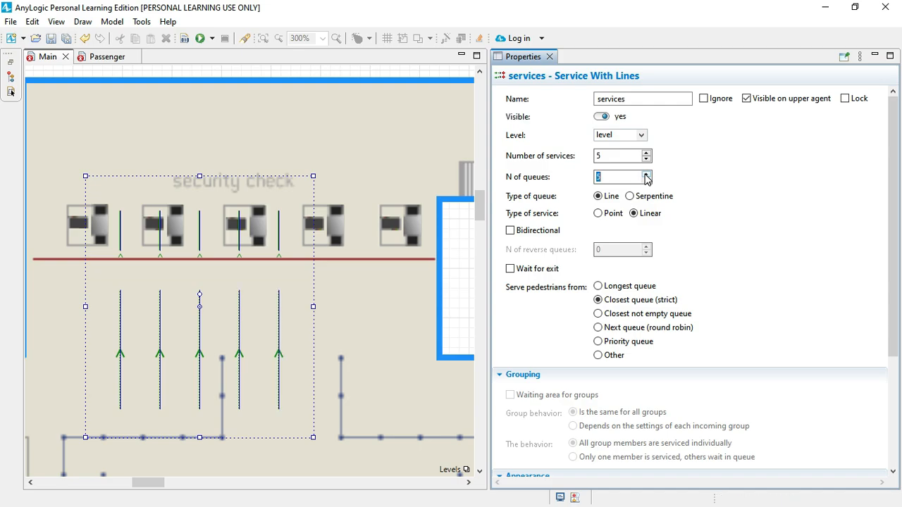
pyautogui.click(398, 313)
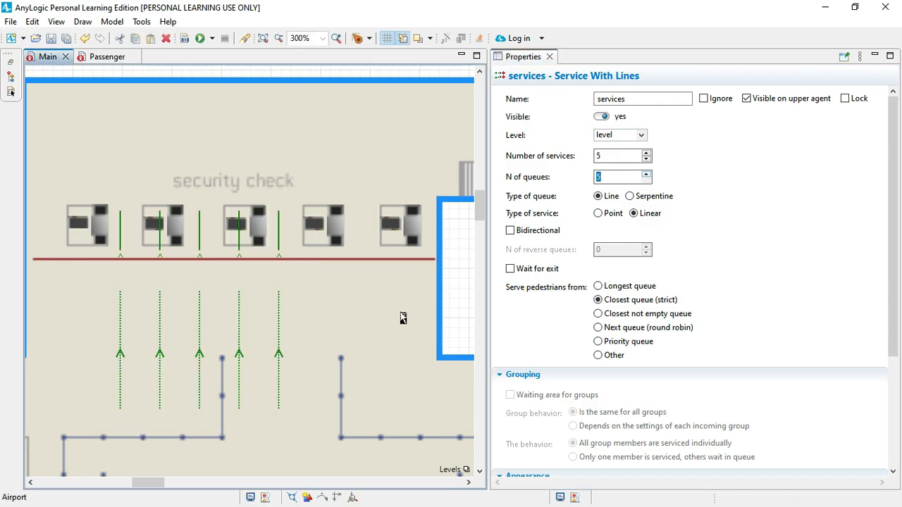
# Step: Move the rightmost service line together with its queue line over to the fifth security check booth
pyautogui.click(280, 327)
pyautogui.click(280, 324)
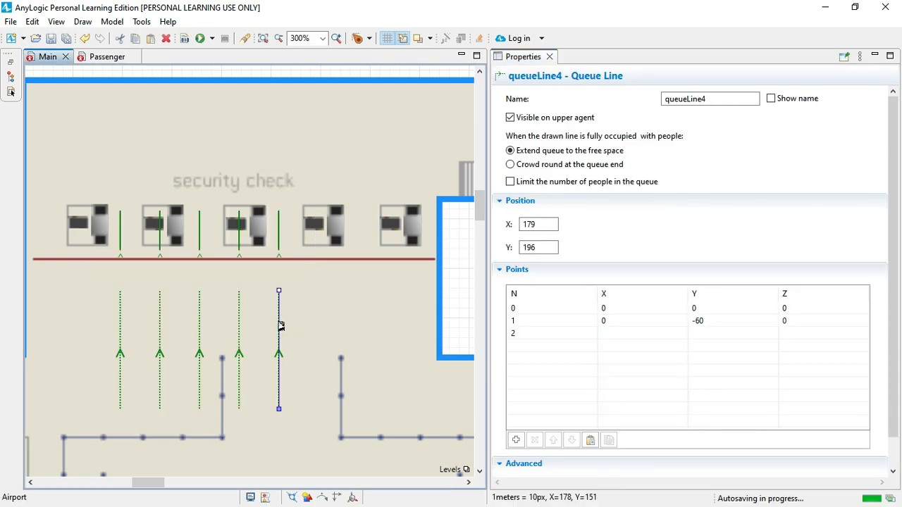
pyautogui.keyDown('shift'); pyautogui.click(280, 252); pyautogui.keyUp('shift')
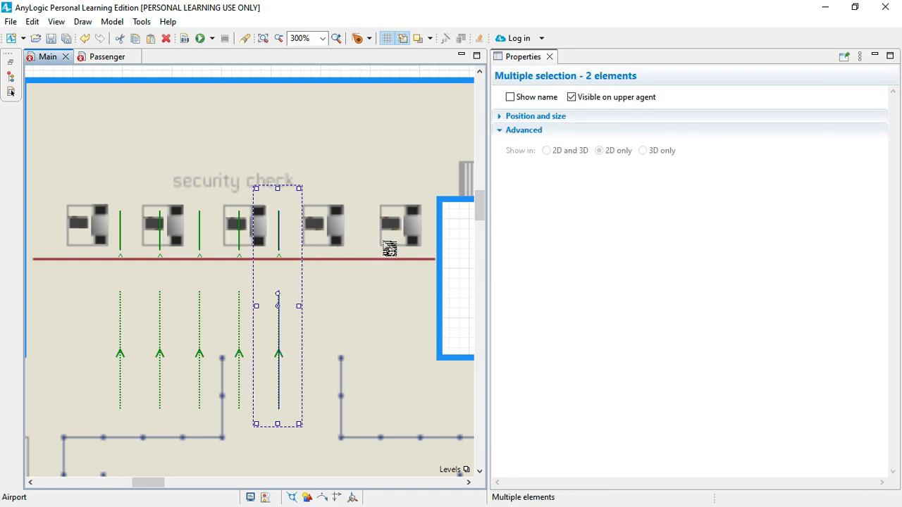
# Step: Select the fourth queue line (queueLine3) together with its service line at the middle security check booth
pyautogui.click(281, 332)
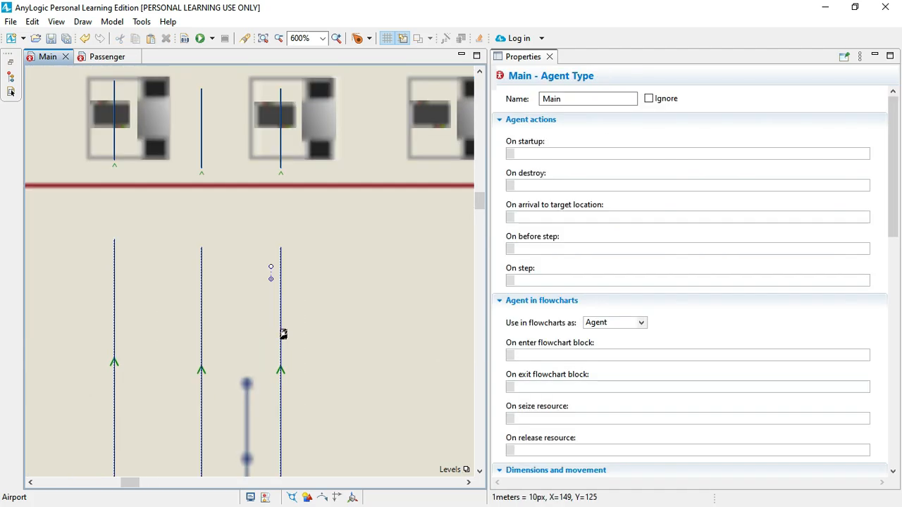
pyautogui.click(282, 356)
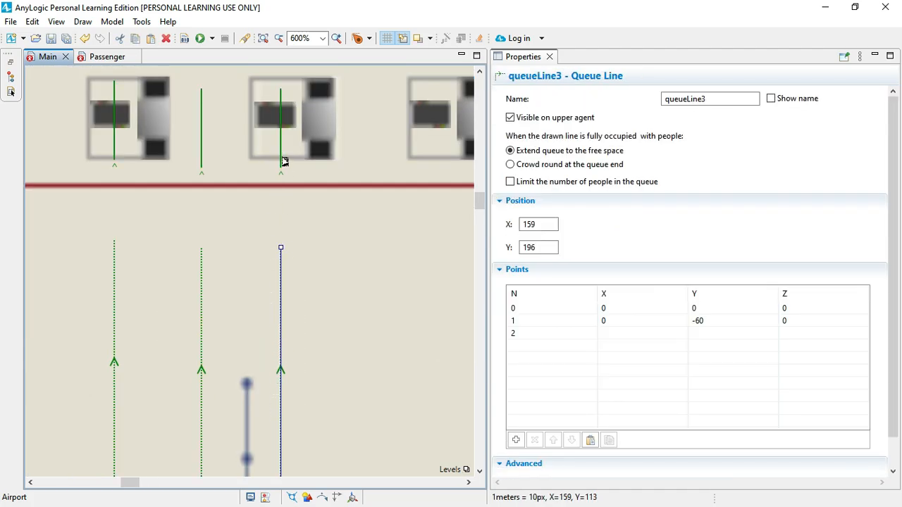
pyautogui.keyDown('ctrl'); pyautogui.click(282, 161); pyautogui.keyUp('ctrl')
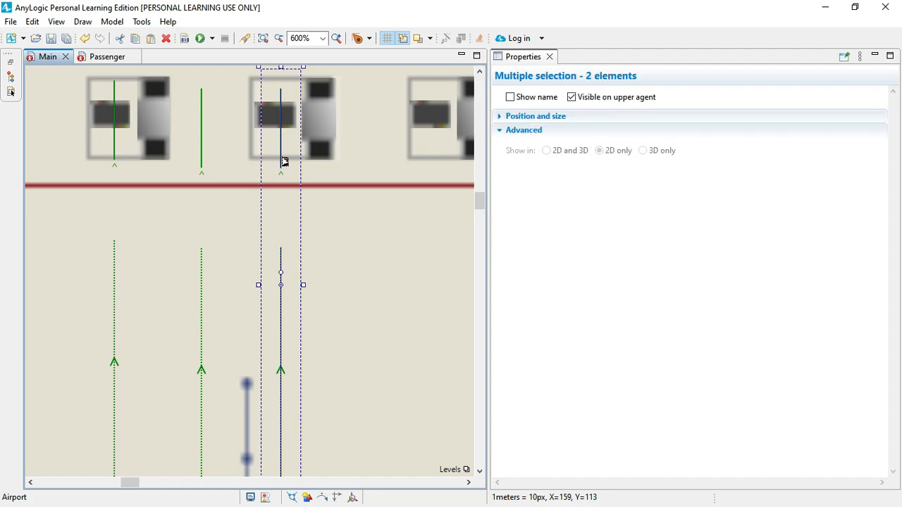
pyautogui.click(282, 161)
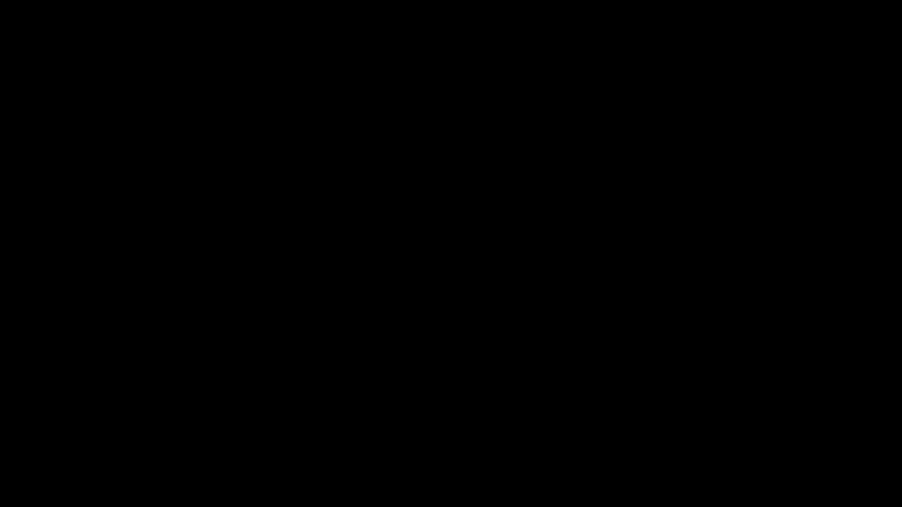